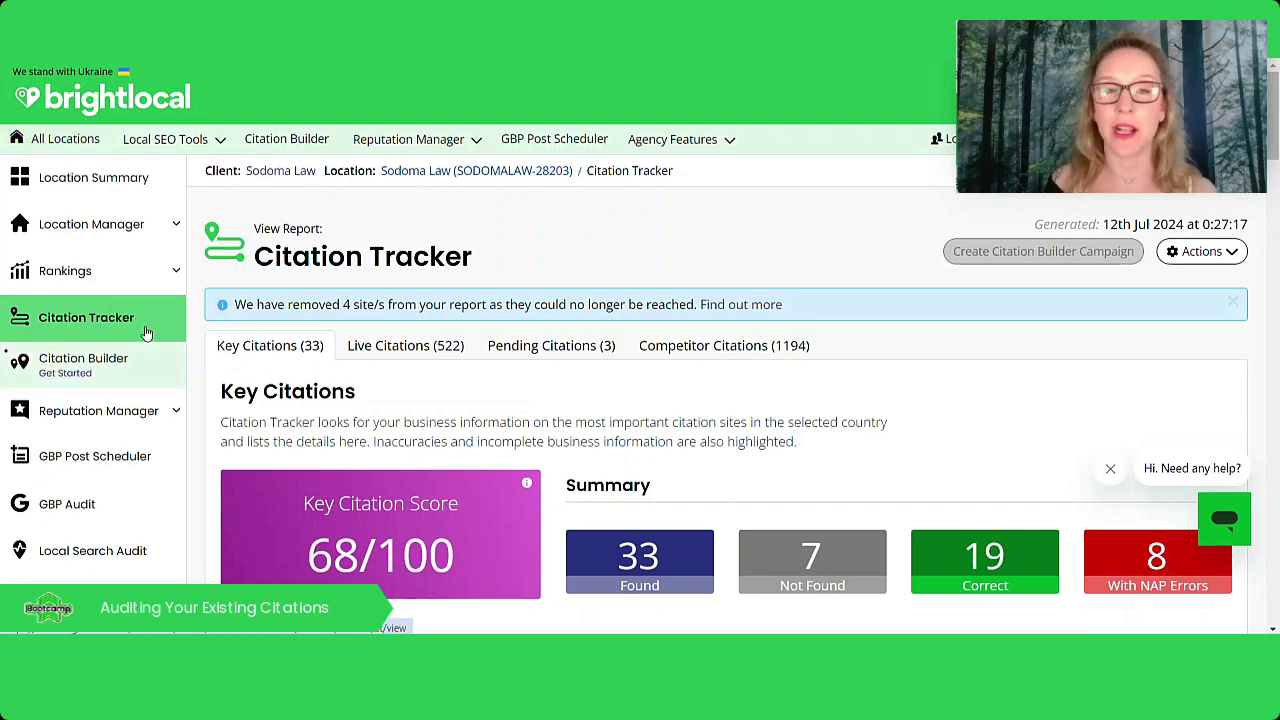
Step: Open the Sodoma Law Citation Tracker report, showing a 68/100 Key Citation Score and 33 key citations
{"action": "left_click", "coordinate": [220, 144]}
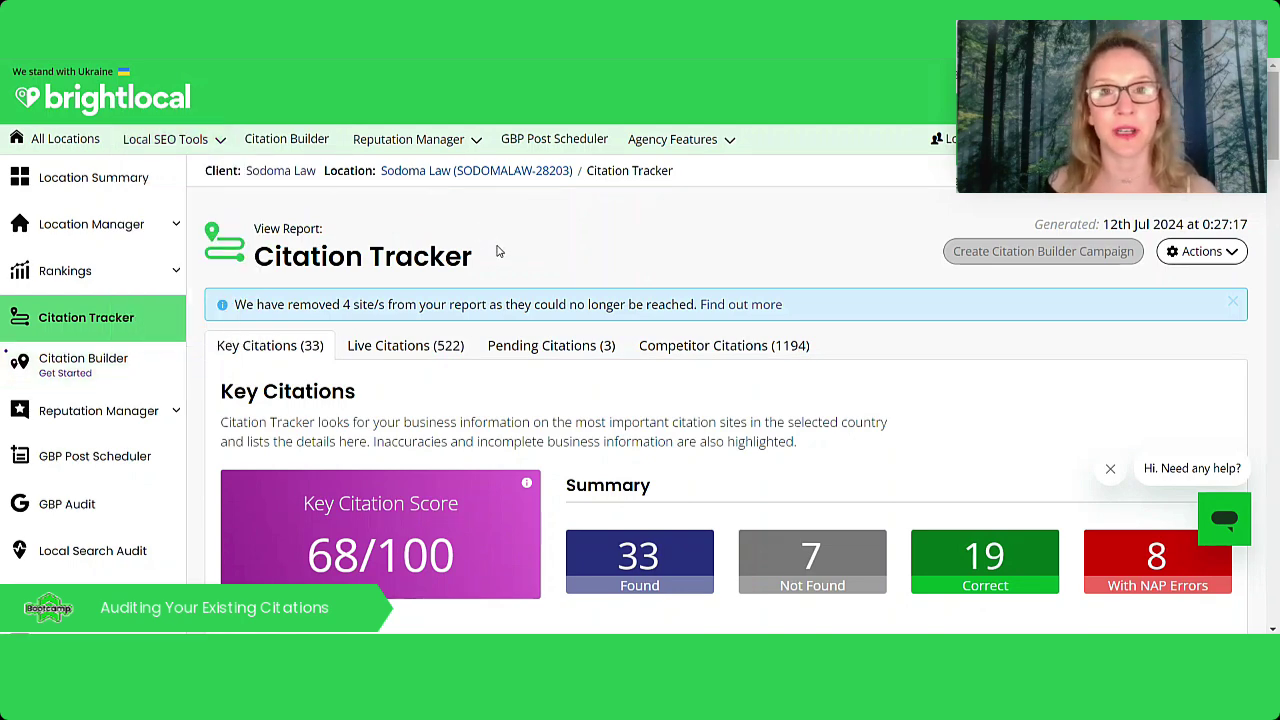
Step: Scroll down past Percentage Found and NAP Breakdown to each directory's listed name, address, zip and phone
{"action": "scroll", "coordinate": [480, 252], "scroll_direction": "down", "scroll_amount": 1}
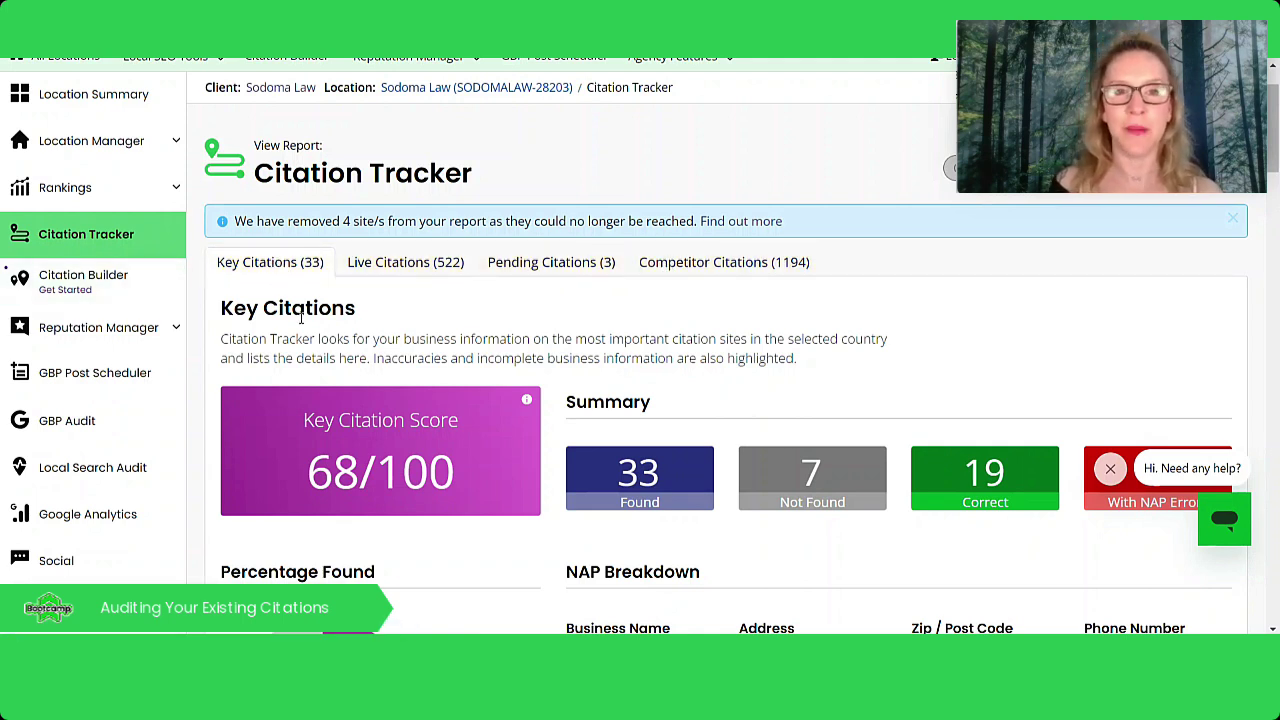
{"action": "scroll", "coordinate": [301, 318], "scroll_direction": "down", "scroll_amount": 1}
{"action": "scroll", "coordinate": [634, 400], "scroll_direction": "down", "scroll_amount": 1}
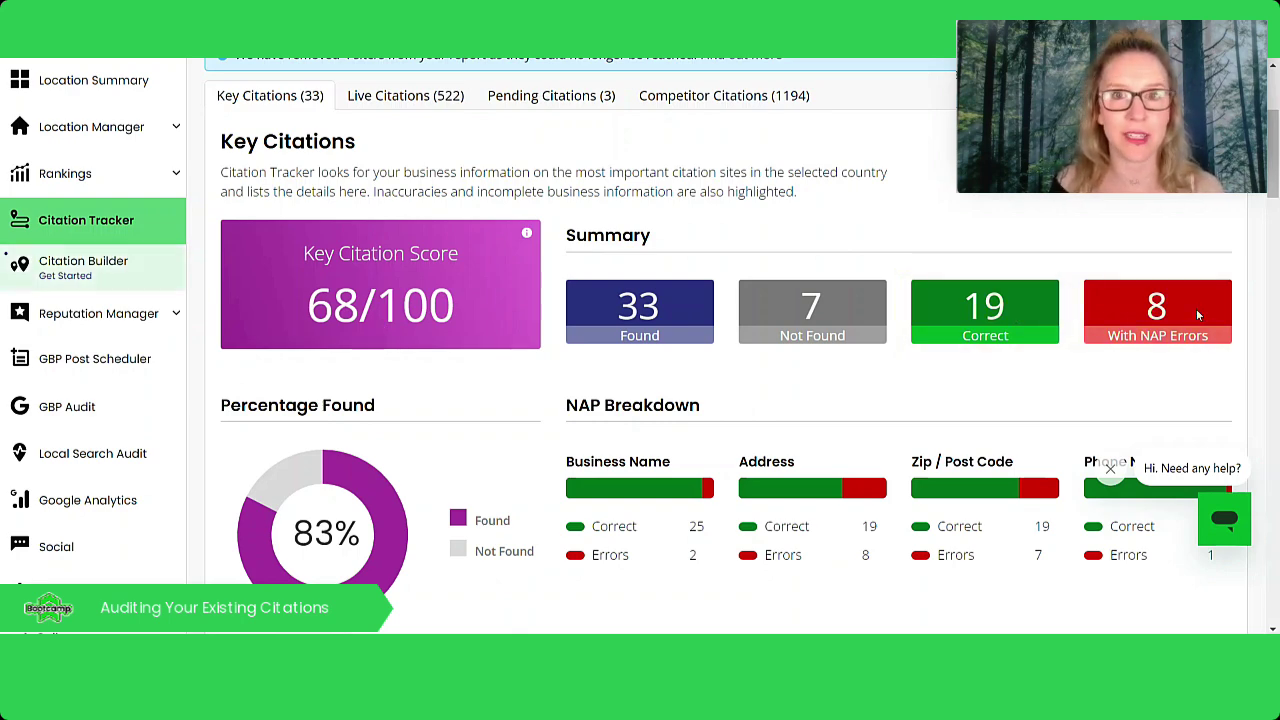
{"action": "scroll", "coordinate": [823, 583], "scroll_direction": "down", "scroll_amount": 6}
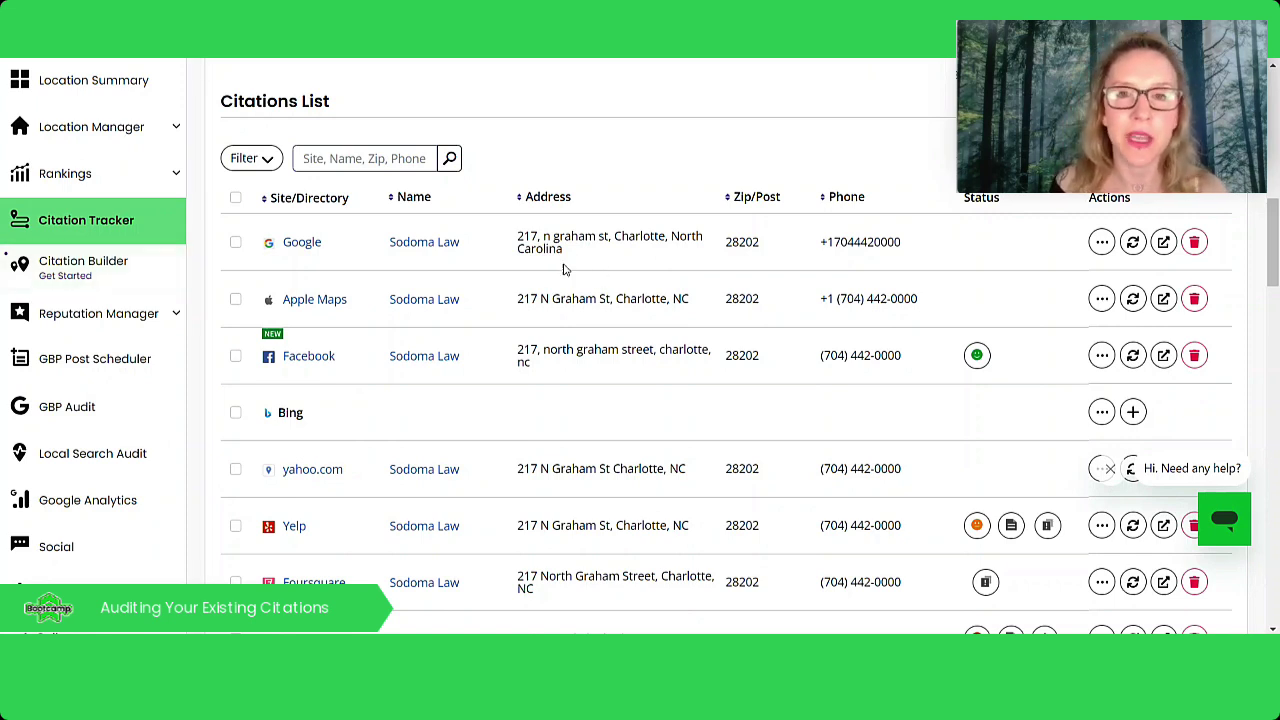
{"action": "scroll", "coordinate": [459, 400], "scroll_direction": "down", "scroll_amount": 1}
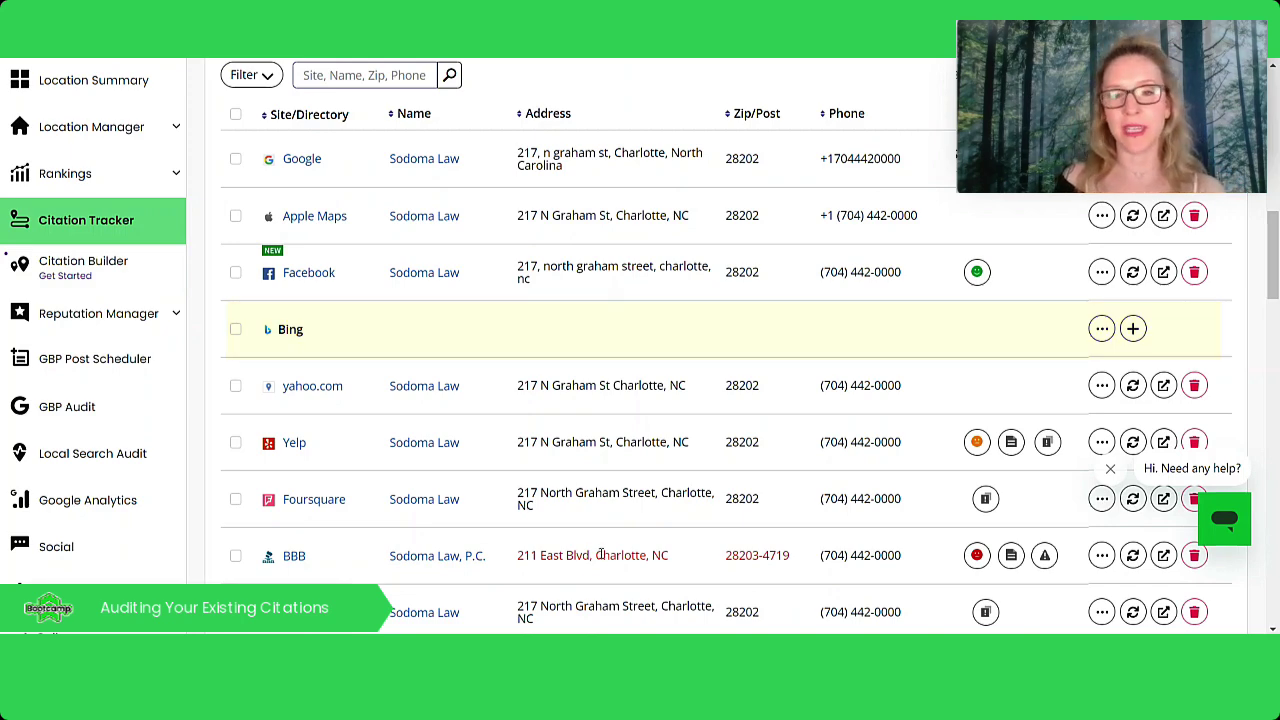
{"action": "scroll", "coordinate": [609, 554], "scroll_direction": "down", "scroll_amount": 1}
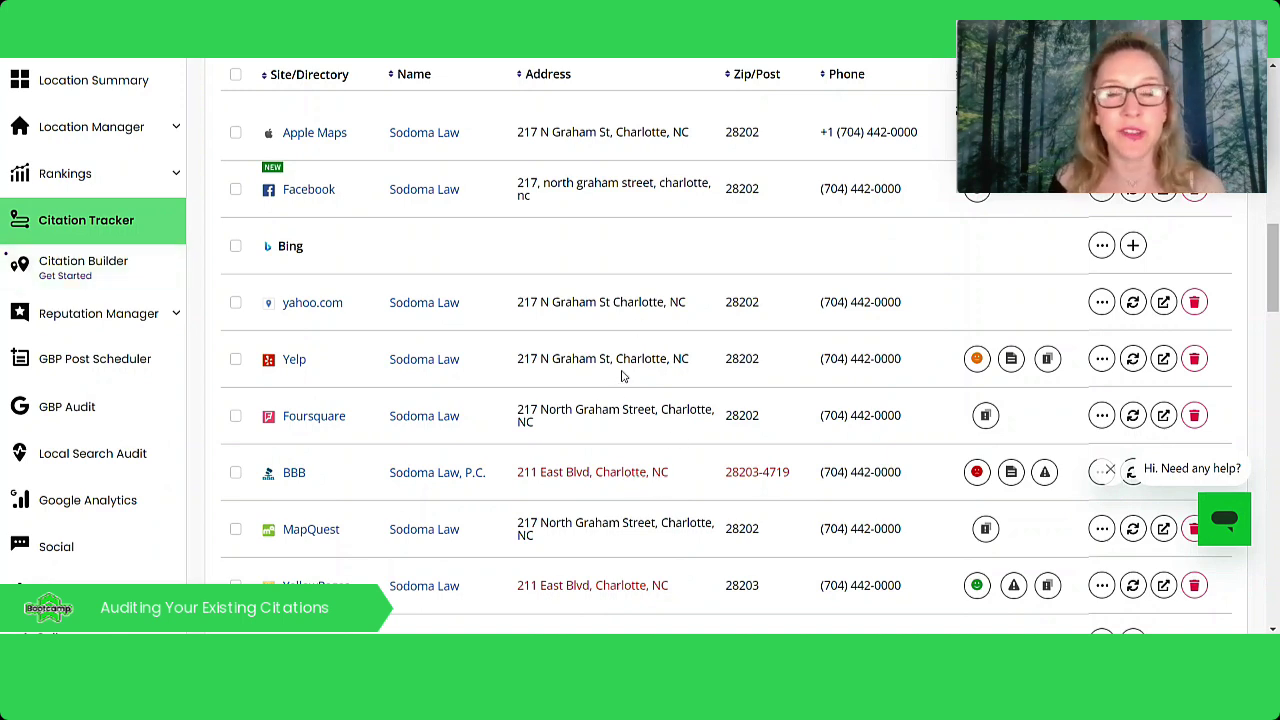
{"action": "scroll", "coordinate": [650, 290], "scroll_direction": "up", "scroll_amount": 1}
{"action": "scroll", "coordinate": [662, 318], "scroll_direction": "down", "scroll_amount": 1}
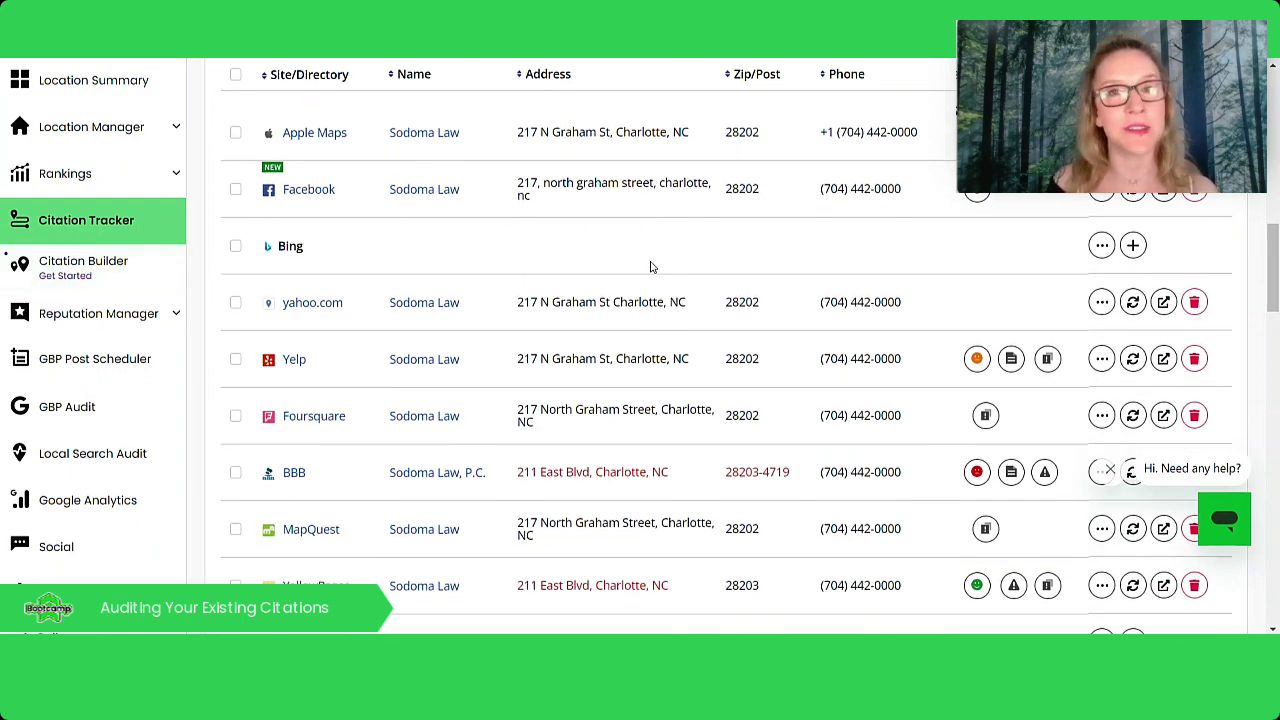
{"action": "scroll", "coordinate": [640, 425], "scroll_direction": "down", "scroll_amount": 2}
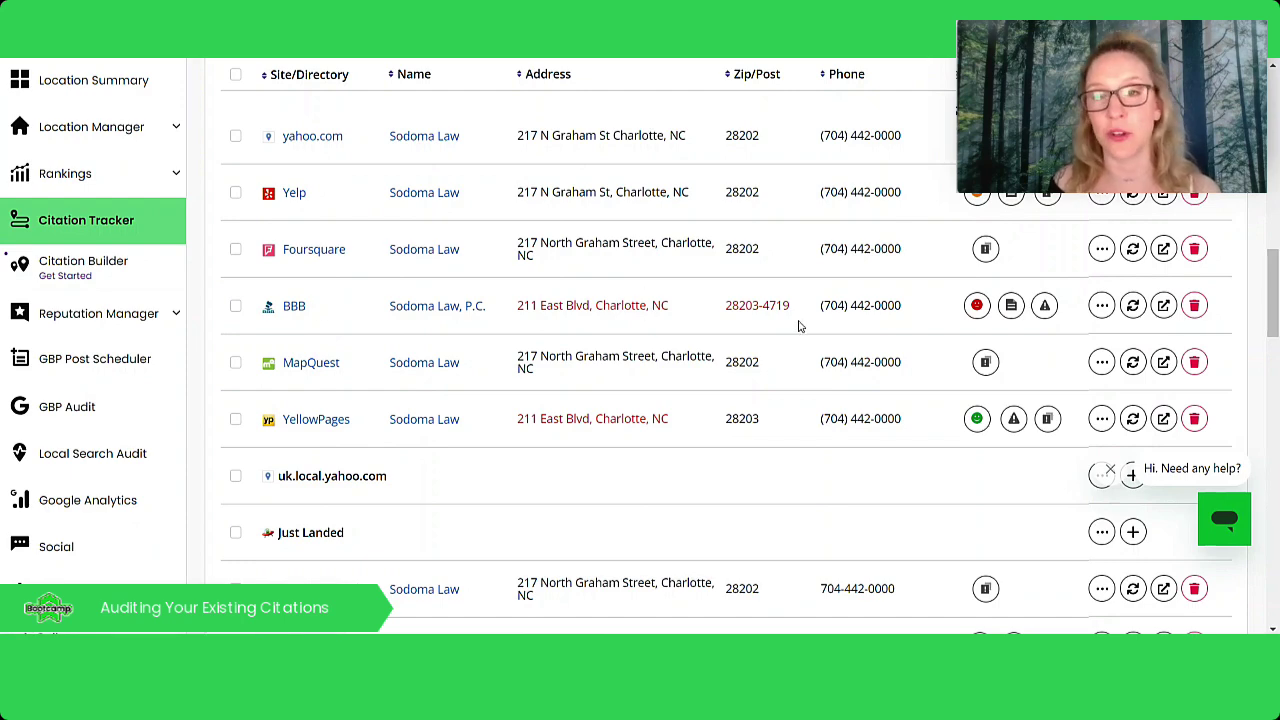
{"action": "scroll", "coordinate": [771, 363], "scroll_direction": "down", "scroll_amount": 5}
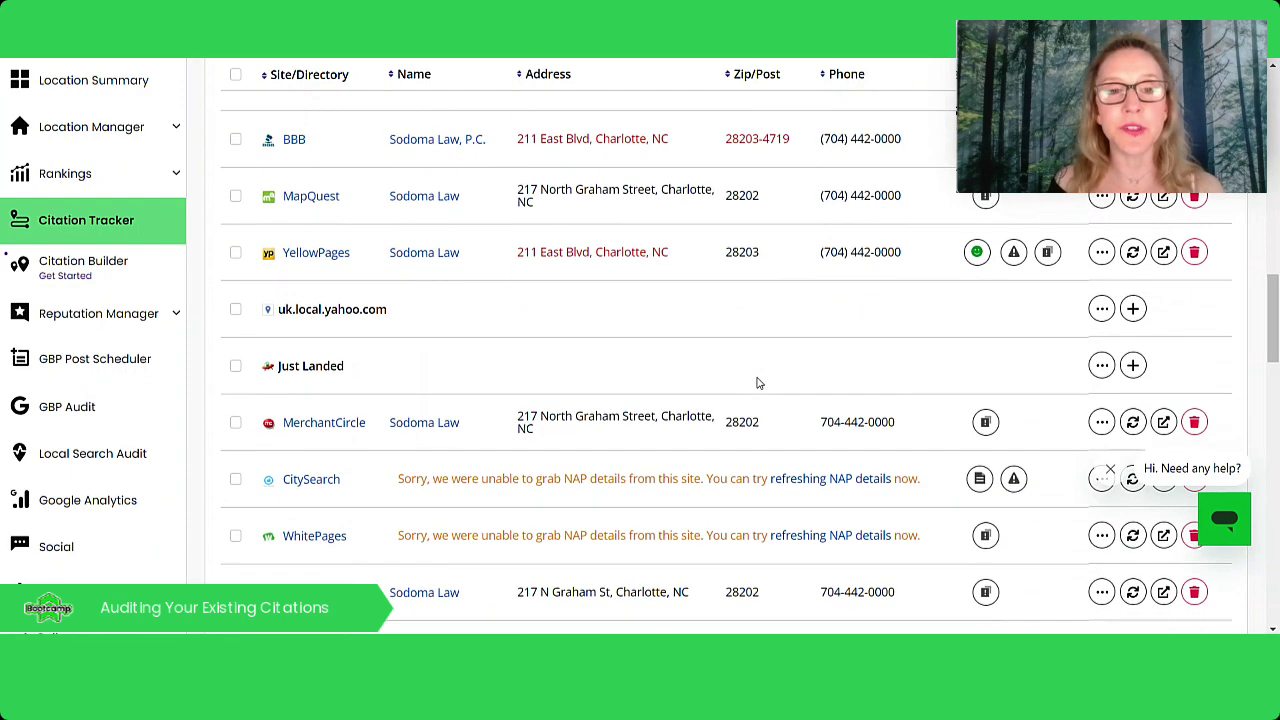
{"action": "scroll", "coordinate": [758, 383], "scroll_direction": "down", "scroll_amount": 4}
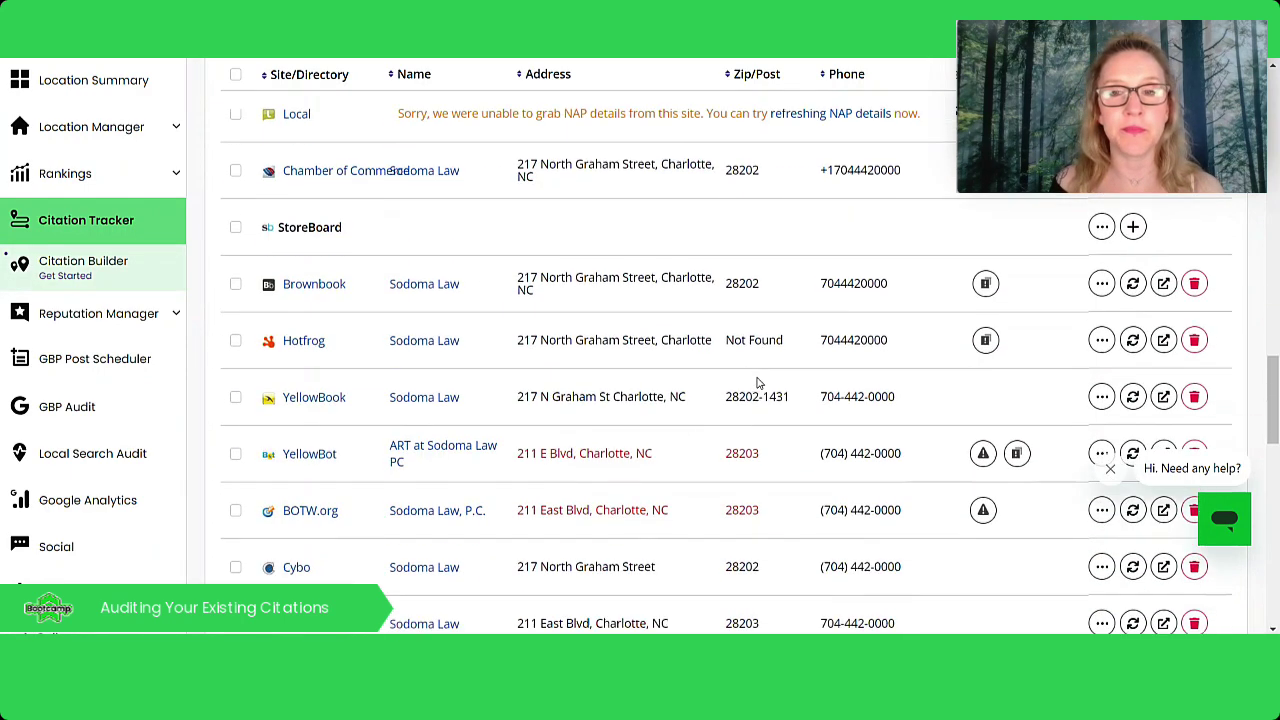
{"action": "scroll", "coordinate": [757, 382], "scroll_direction": "up", "scroll_amount": 1}
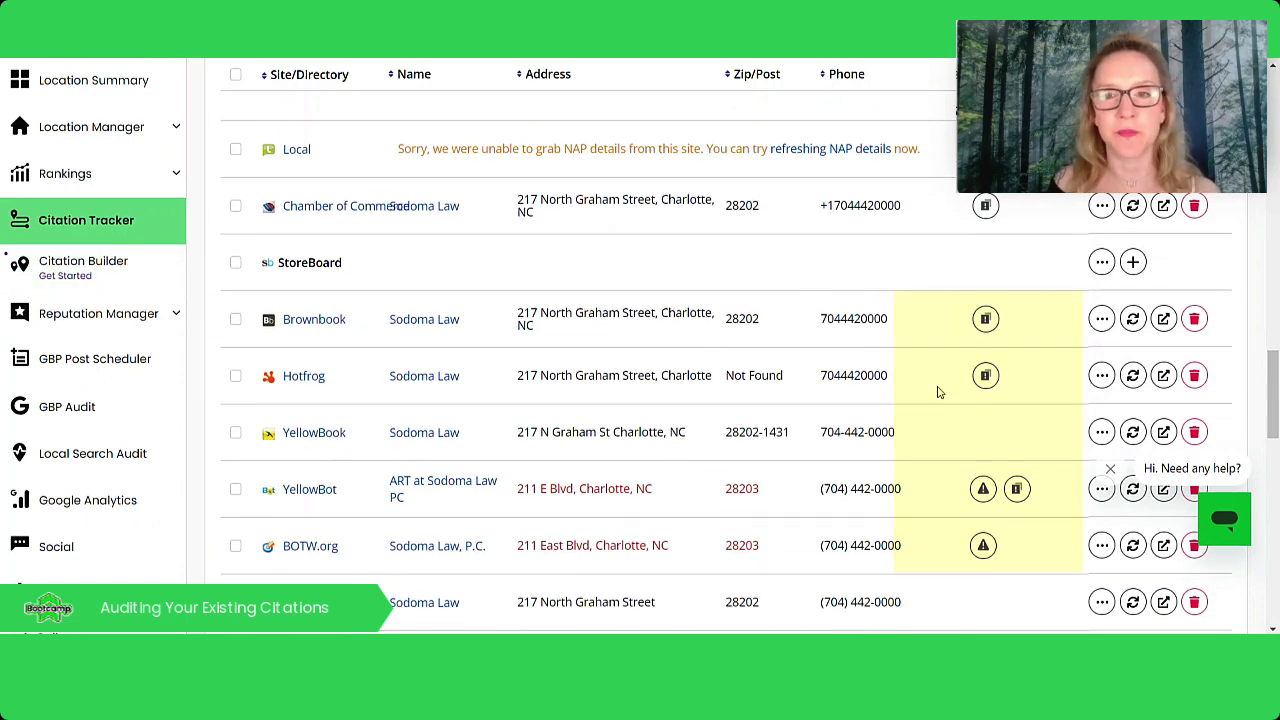
Step: Scroll back up the Citations List toward the BBB row, past suspected duplicates like MapQuest and Foursquare
{"action": "mouse_move", "coordinate": [987, 319]}
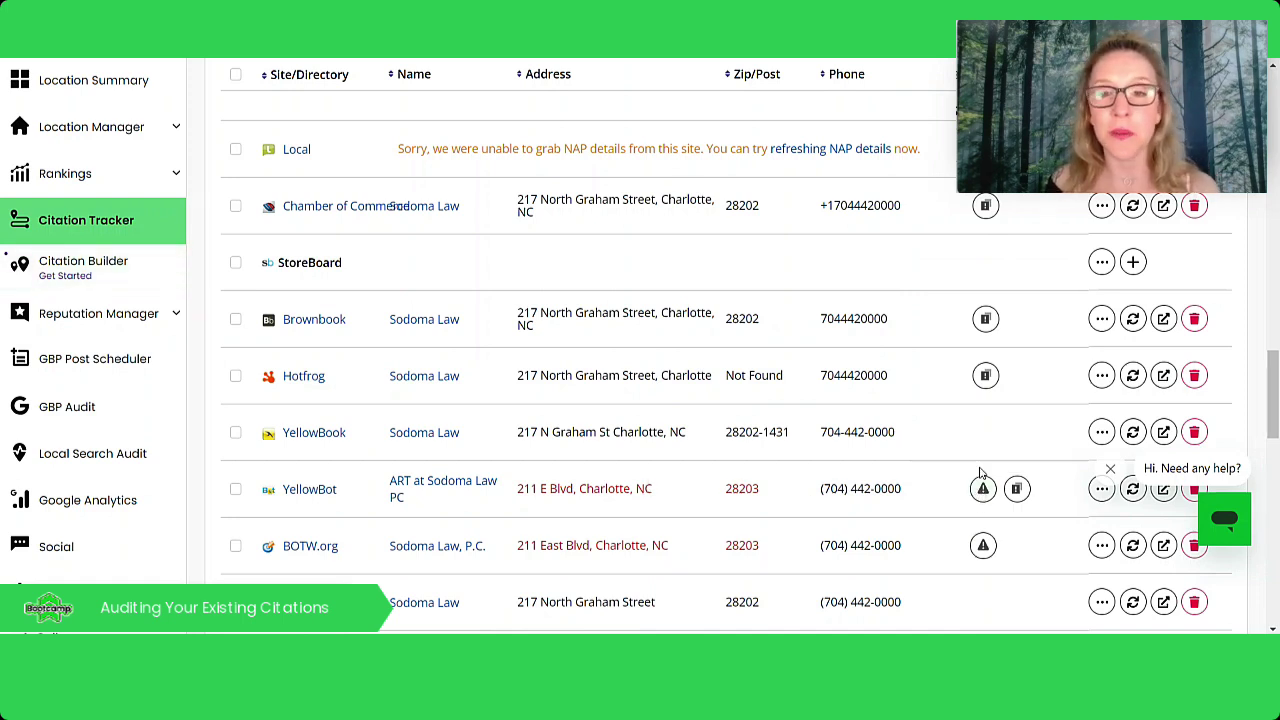
{"action": "scroll", "coordinate": [985, 488], "scroll_direction": "up", "scroll_amount": 5}
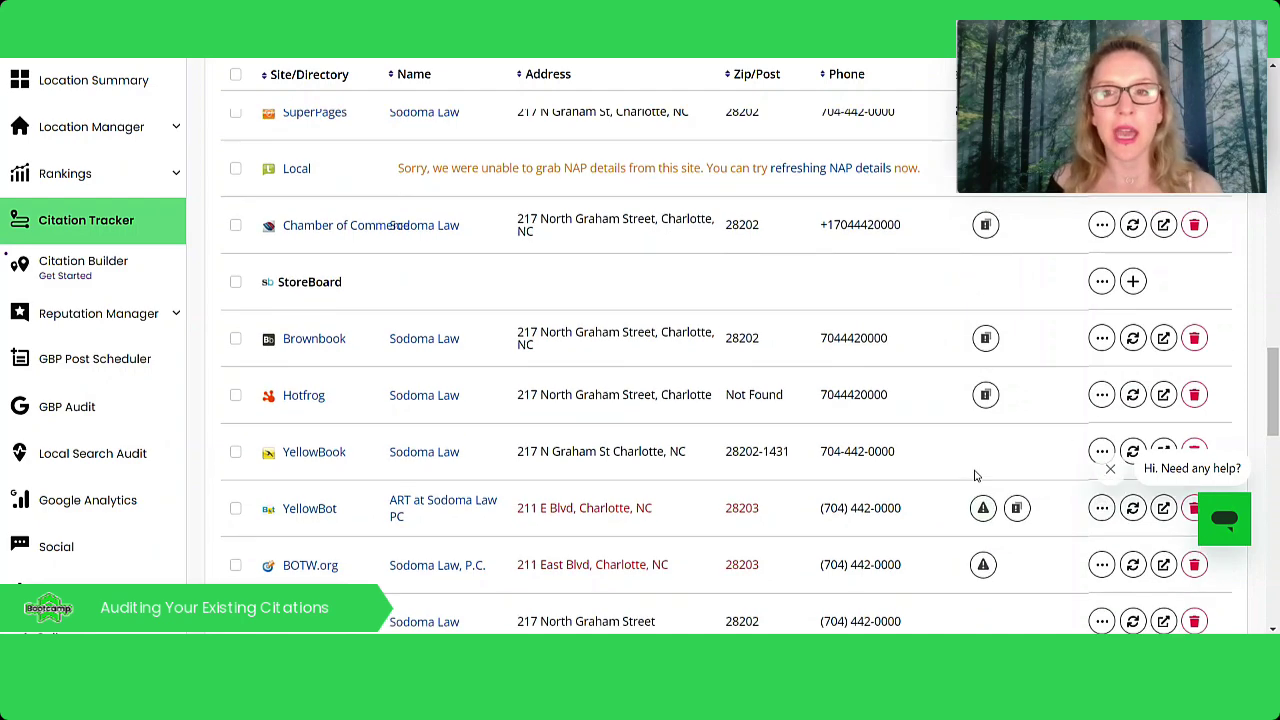
{"action": "scroll", "coordinate": [985, 478], "scroll_direction": "up", "scroll_amount": 1}
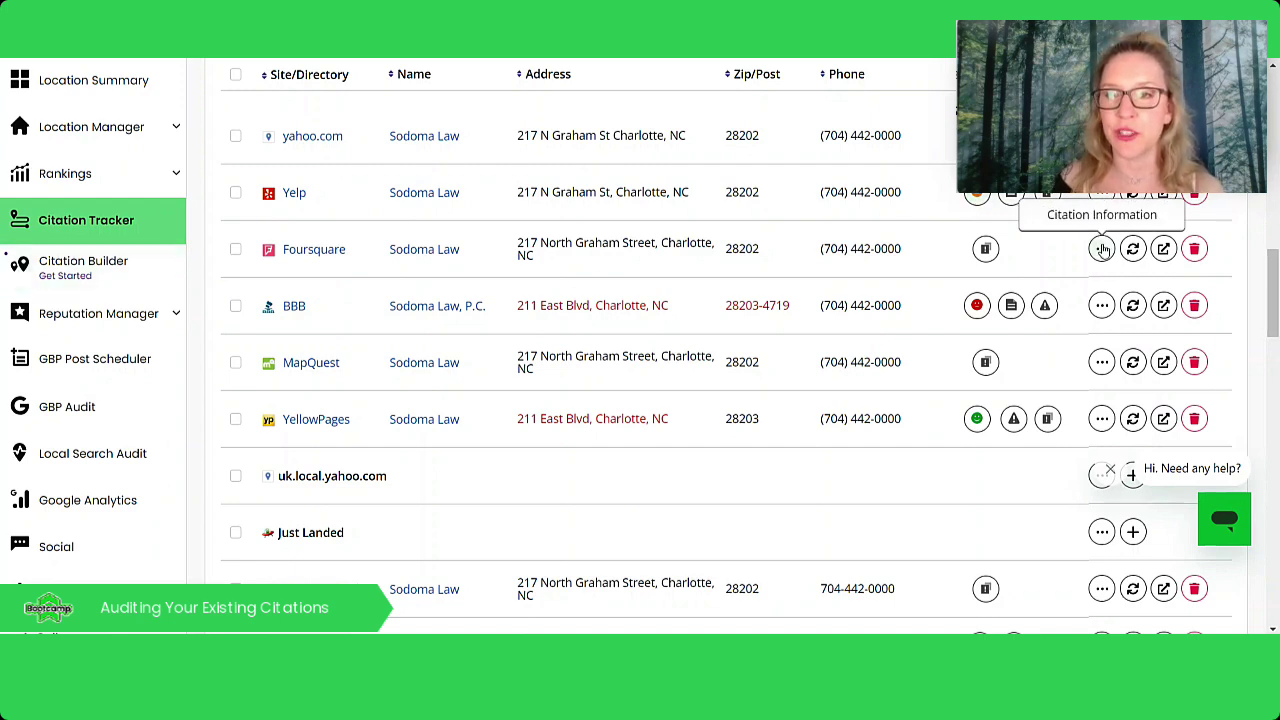
{"action": "left_click", "coordinate": [1101, 305]}
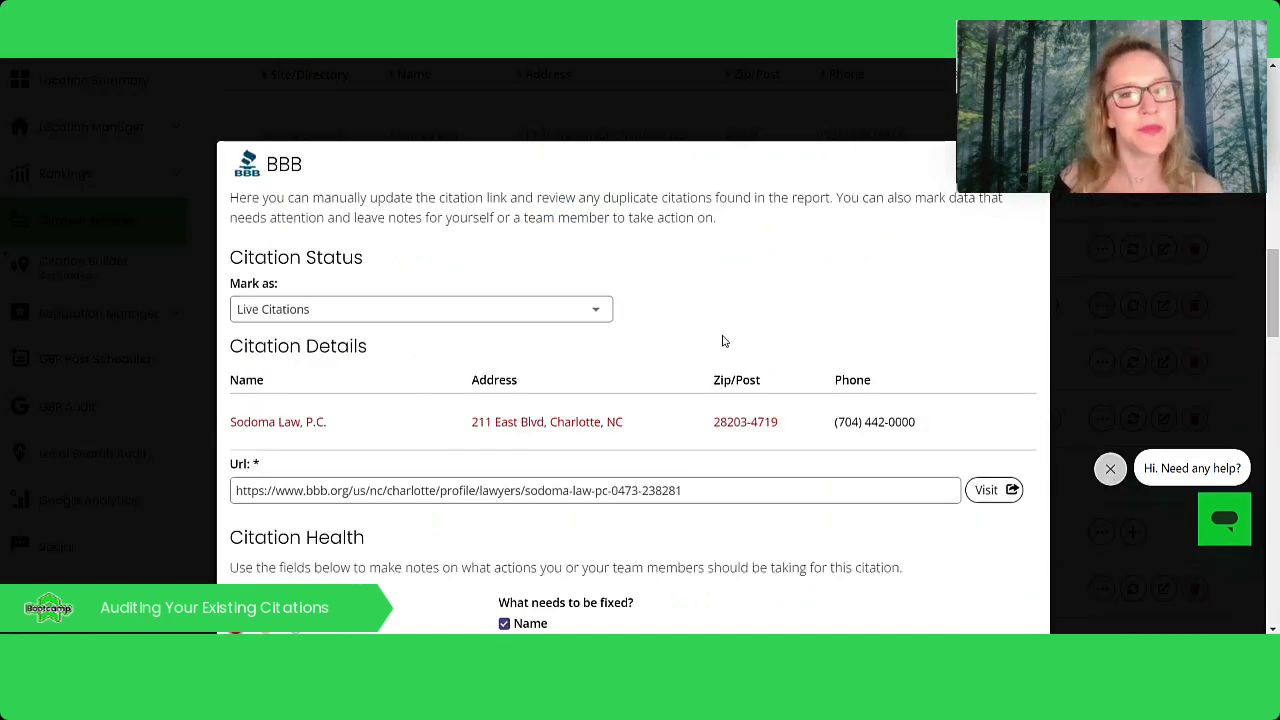
{"action": "scroll", "coordinate": [724, 341], "scroll_direction": "down", "scroll_amount": 2}
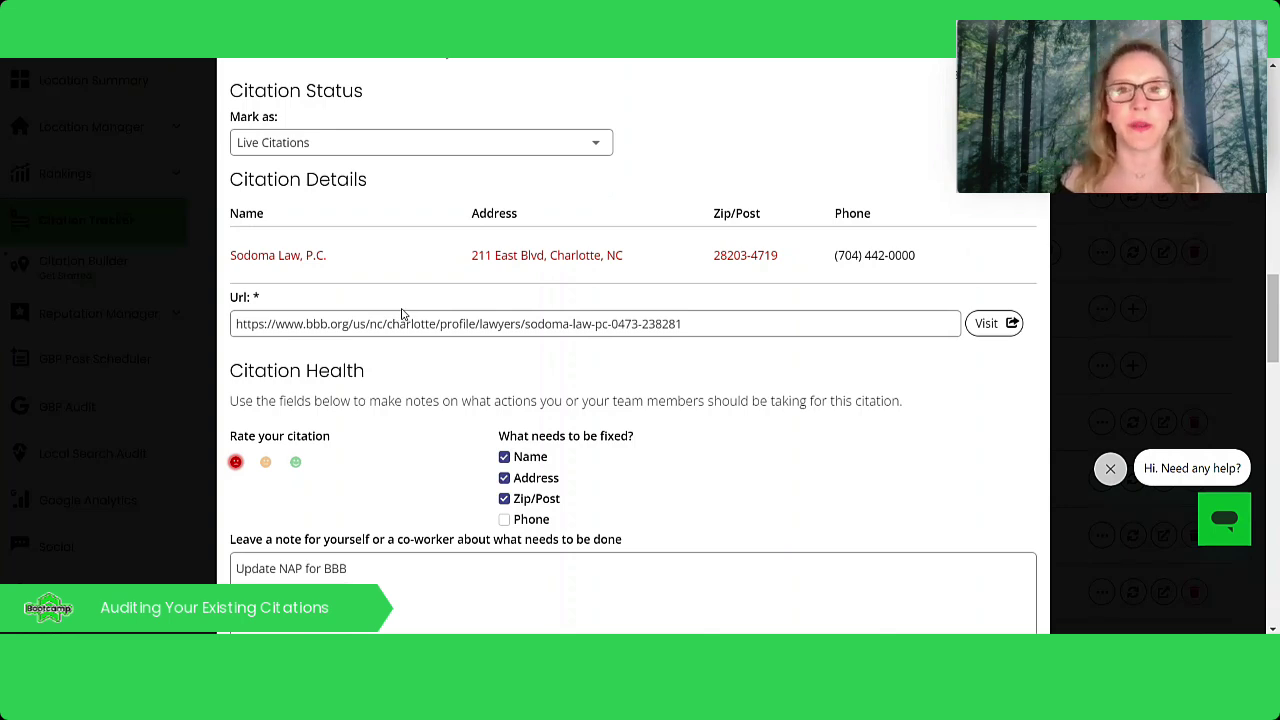
{"action": "scroll", "coordinate": [403, 314], "scroll_direction": "down", "scroll_amount": 1}
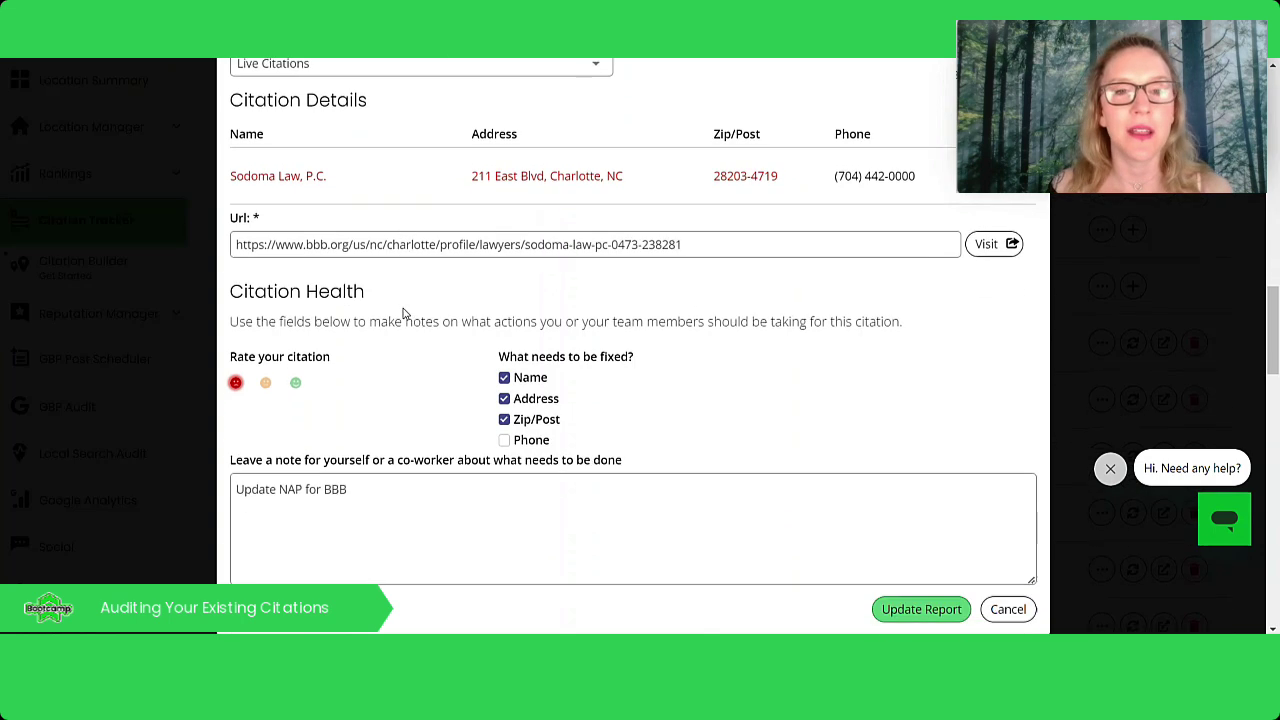
{"action": "scroll", "coordinate": [505, 316], "scroll_direction": "down", "scroll_amount": 1}
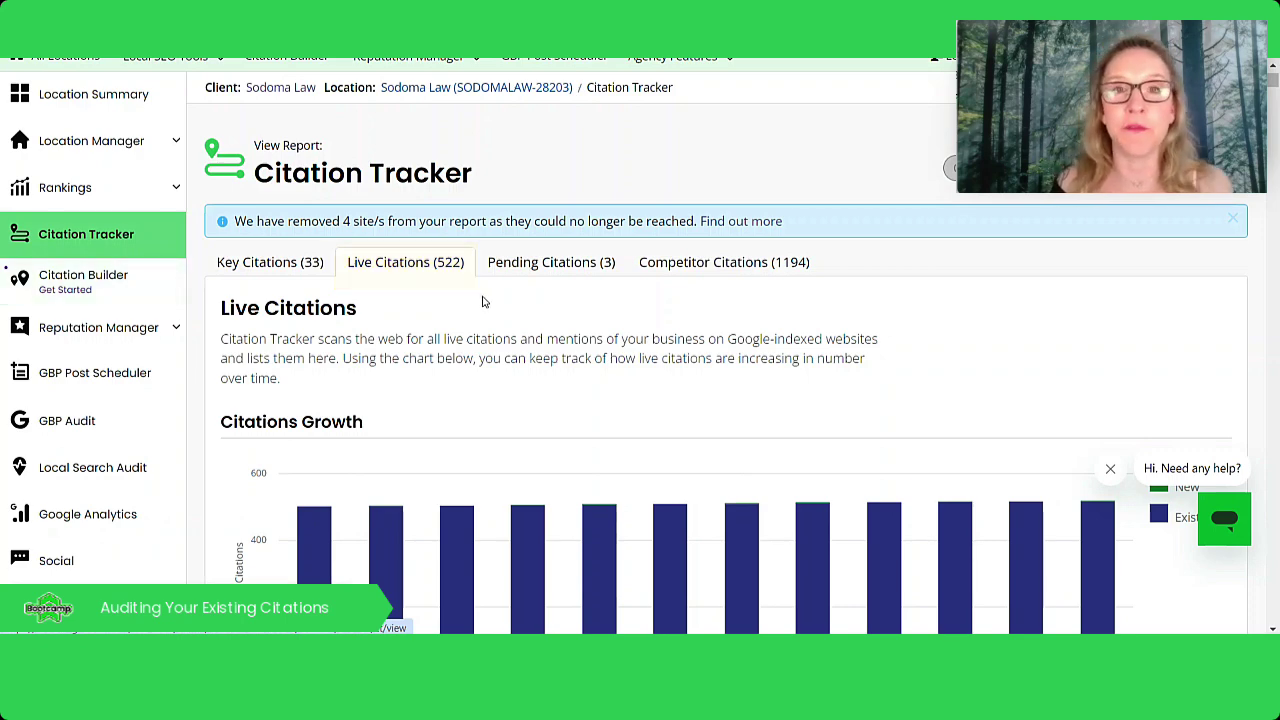
Step: Read the Citations Growth chart bars: 2 new and 511 existing citations on 23rd Feb 2024
{"action": "scroll", "coordinate": [486, 294], "scroll_direction": "down", "scroll_amount": 2}
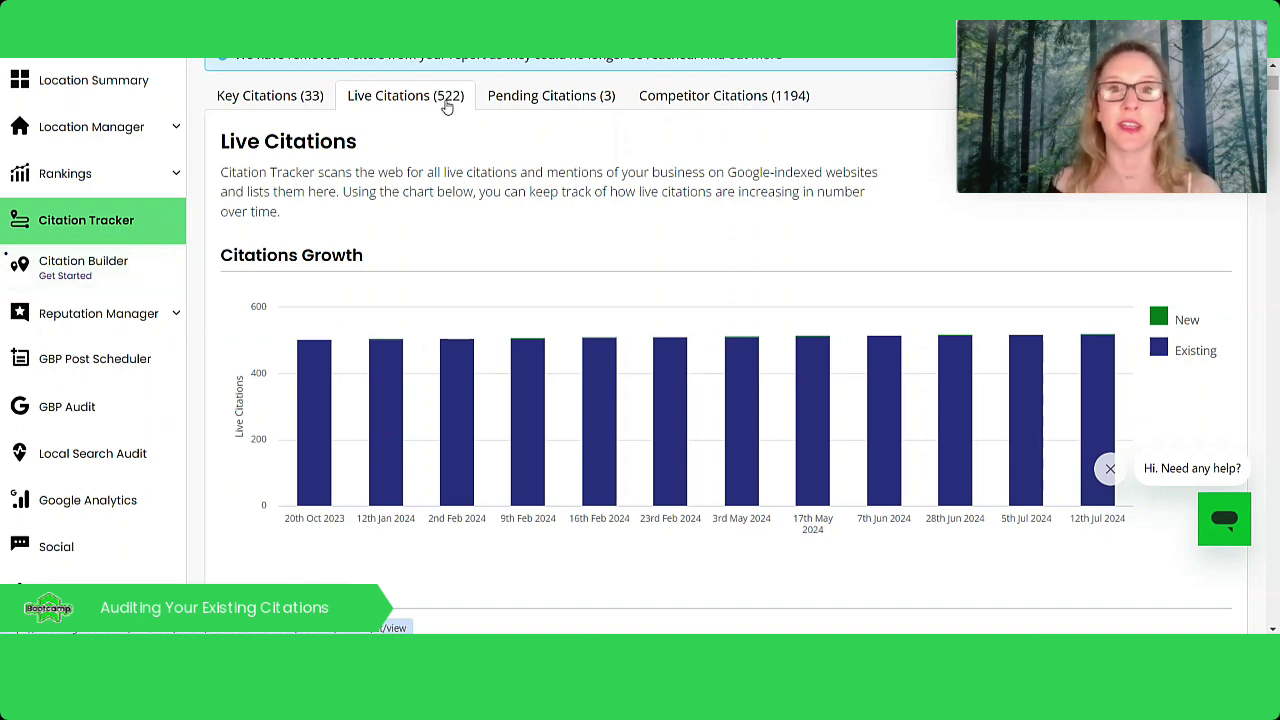
{"action": "scroll", "coordinate": [447, 107], "scroll_direction": "down", "scroll_amount": 1}
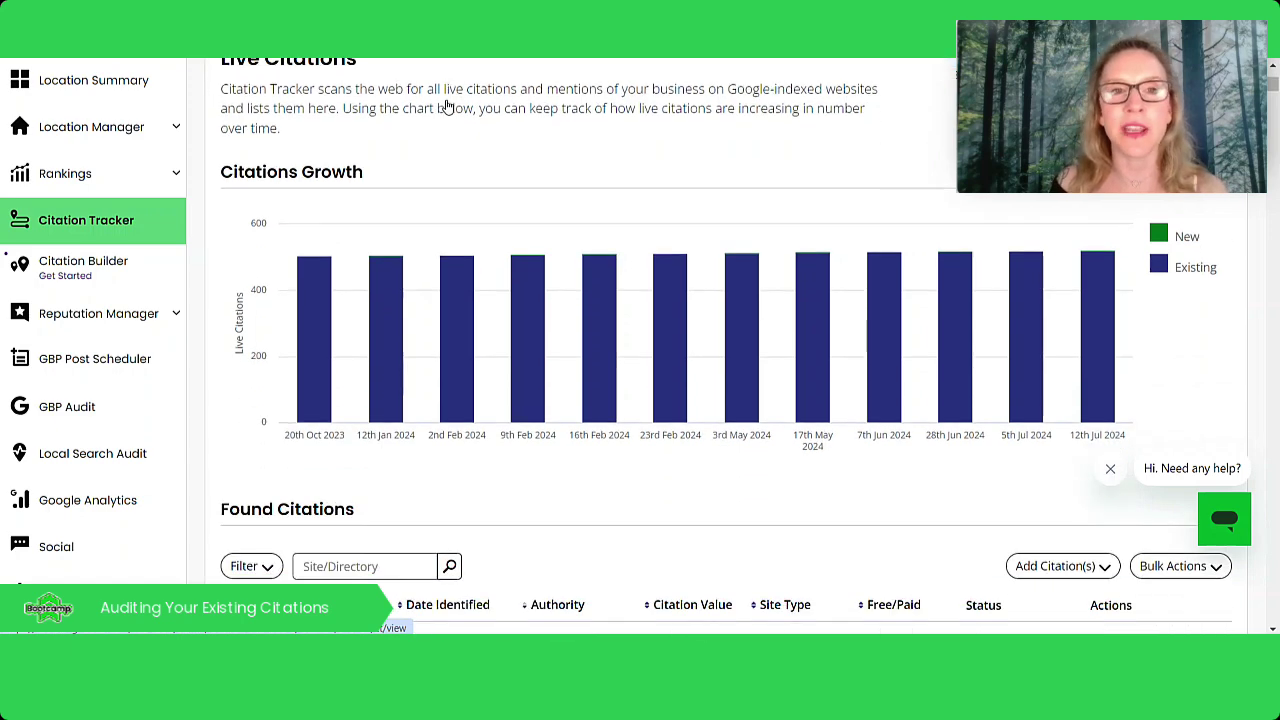
{"action": "mouse_move", "coordinate": [335, 349]}
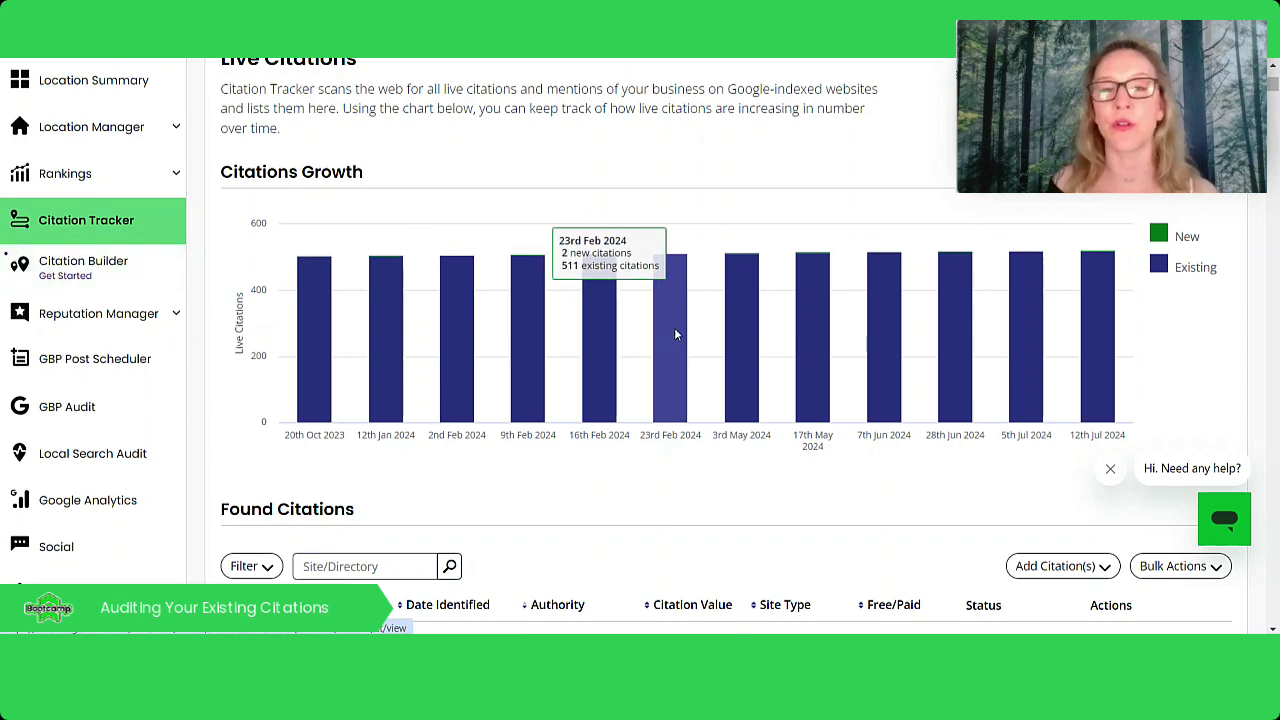
Step: Scan the Found Citations list, checking youtube.com's 'Duplicate suspected' status icon
{"action": "scroll", "coordinate": [662, 337], "scroll_direction": "down", "scroll_amount": 4}
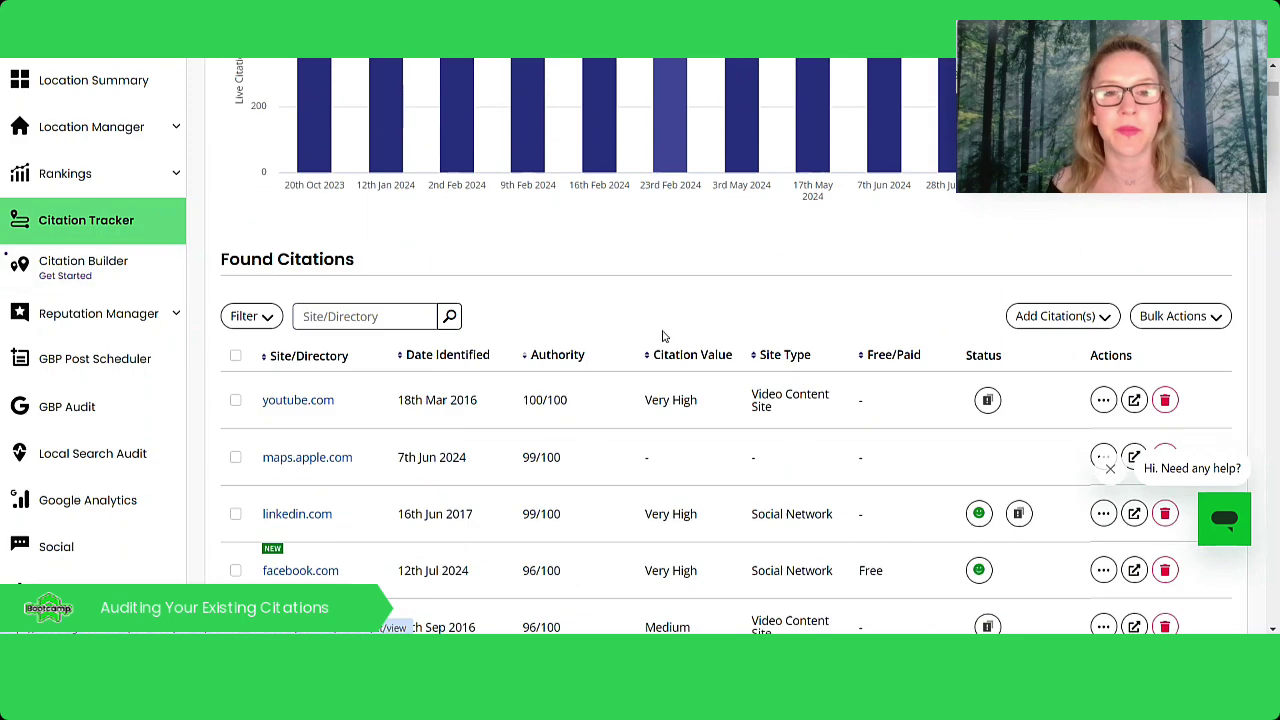
{"action": "scroll", "coordinate": [720, 365], "scroll_direction": "down", "scroll_amount": 1}
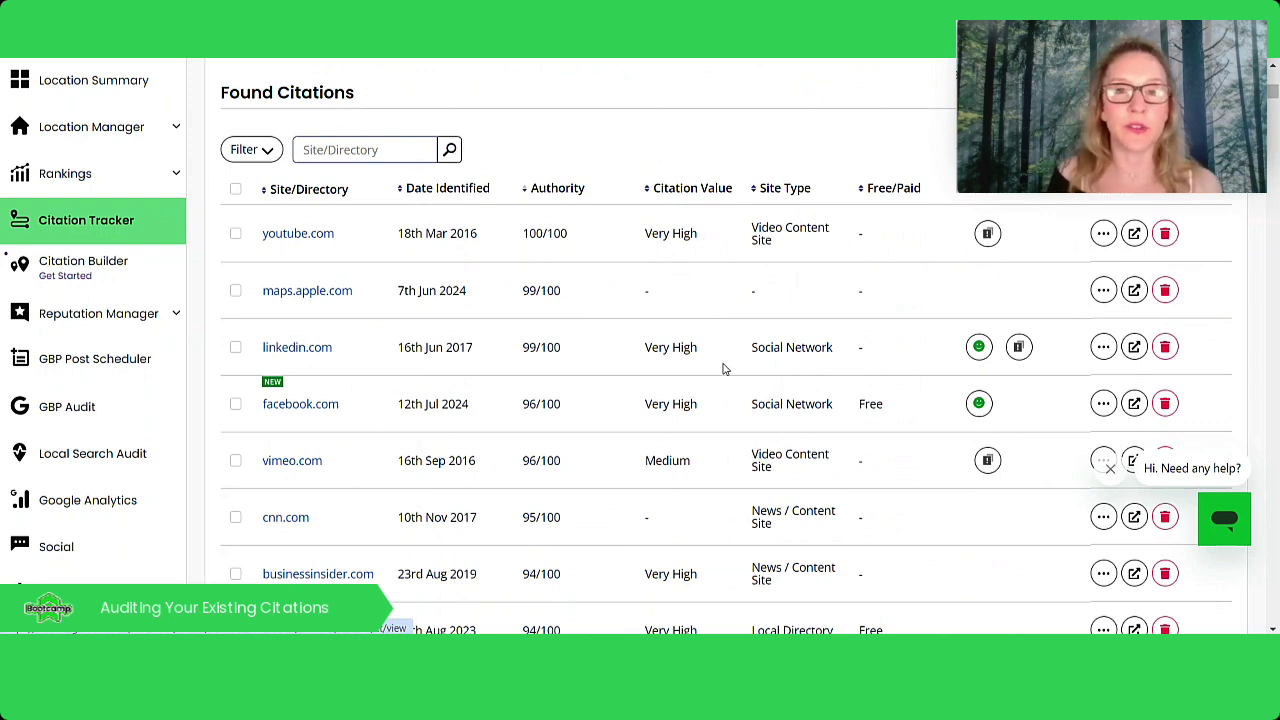
{"action": "mouse_move", "coordinate": [990, 238]}
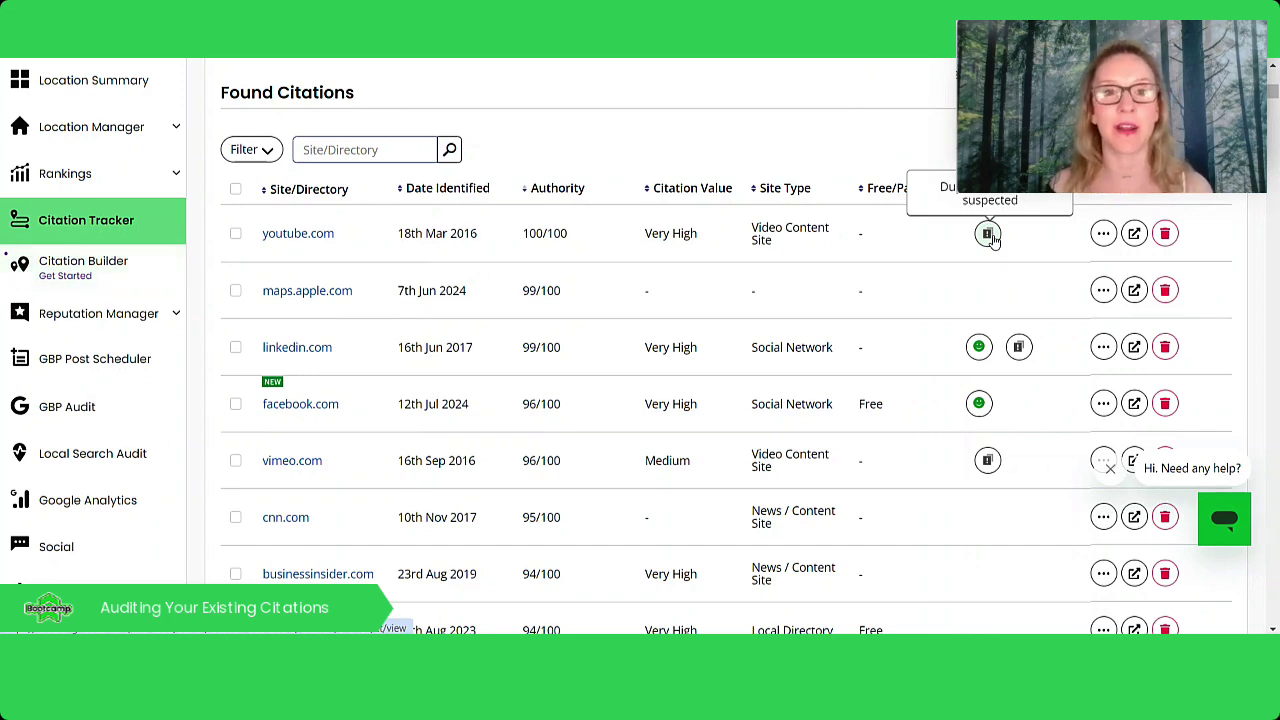
{"action": "scroll", "coordinate": [580, 317], "scroll_direction": "down", "scroll_amount": 1}
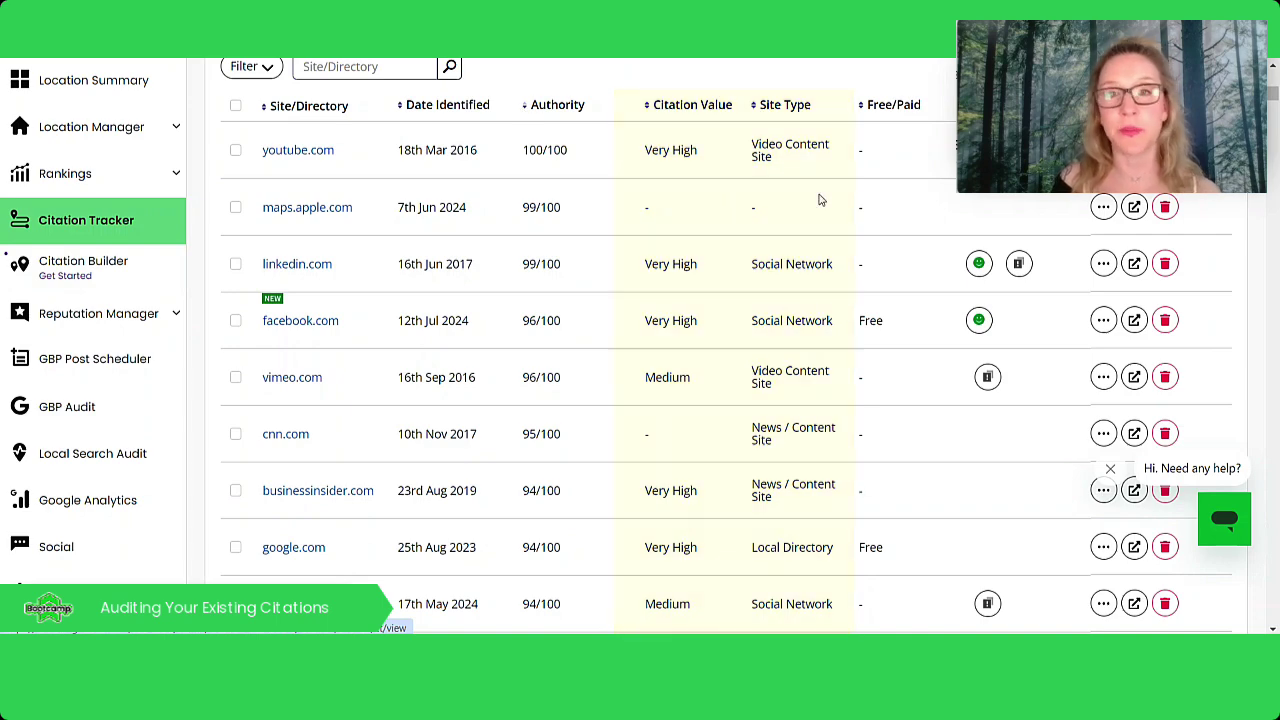
Step: Scroll back up the live citations page toward the Pending Citations (3) tab
{"action": "scroll", "coordinate": [823, 197], "scroll_direction": "up", "scroll_amount": 2}
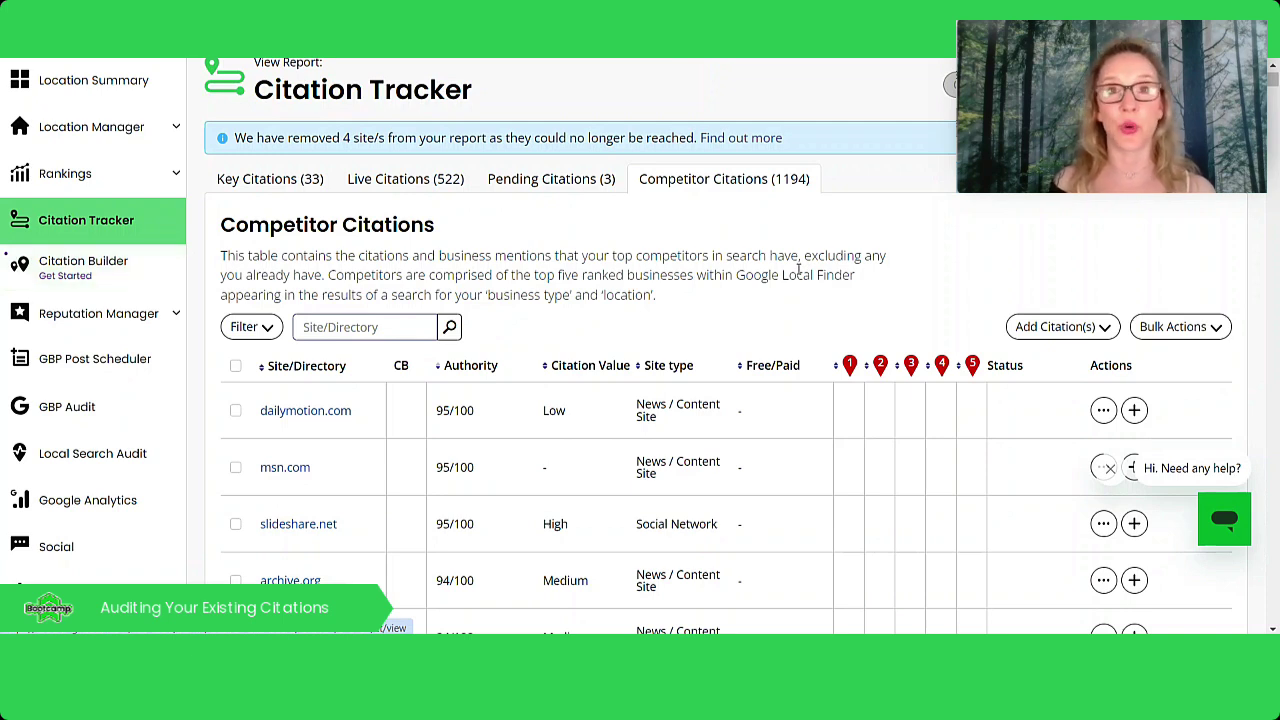
{"action": "mouse_move", "coordinate": [850, 370]}
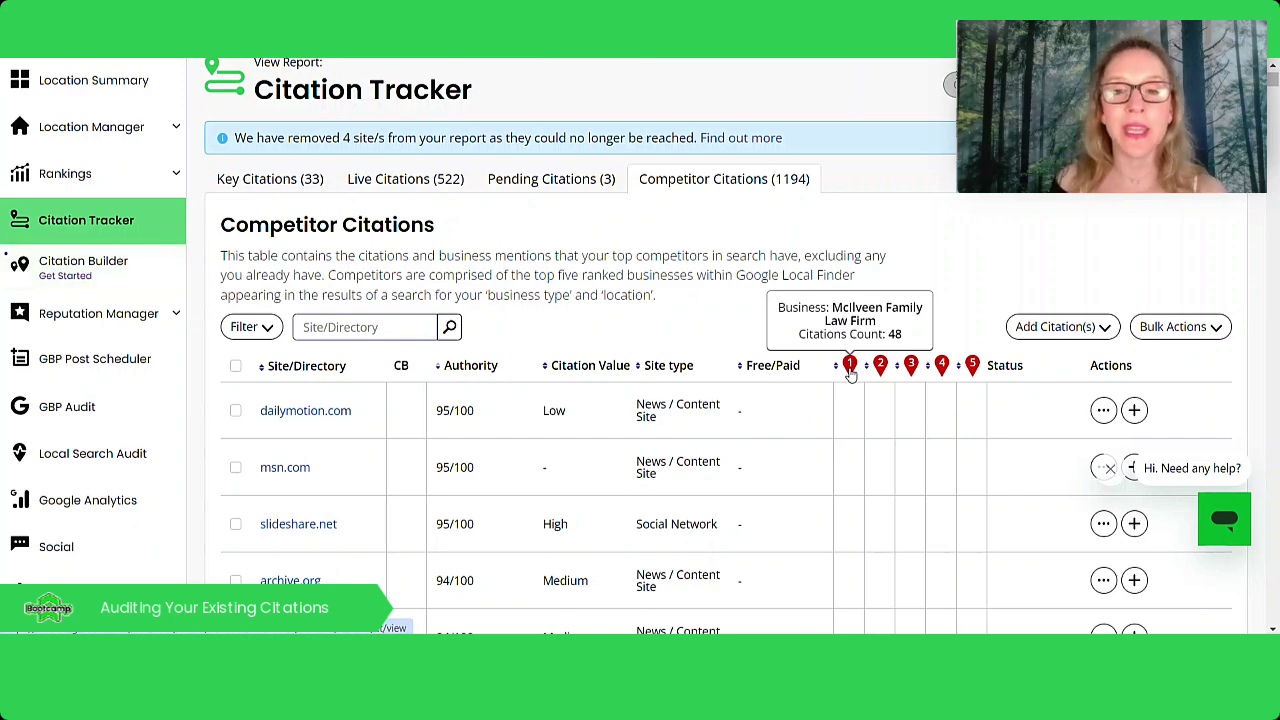
Step: Check competitor ticks down the list, e.g. inc.com for competitor 1, constantcontact.com for competitor 2
{"action": "scroll", "coordinate": [829, 463], "scroll_direction": "down", "scroll_amount": 3}
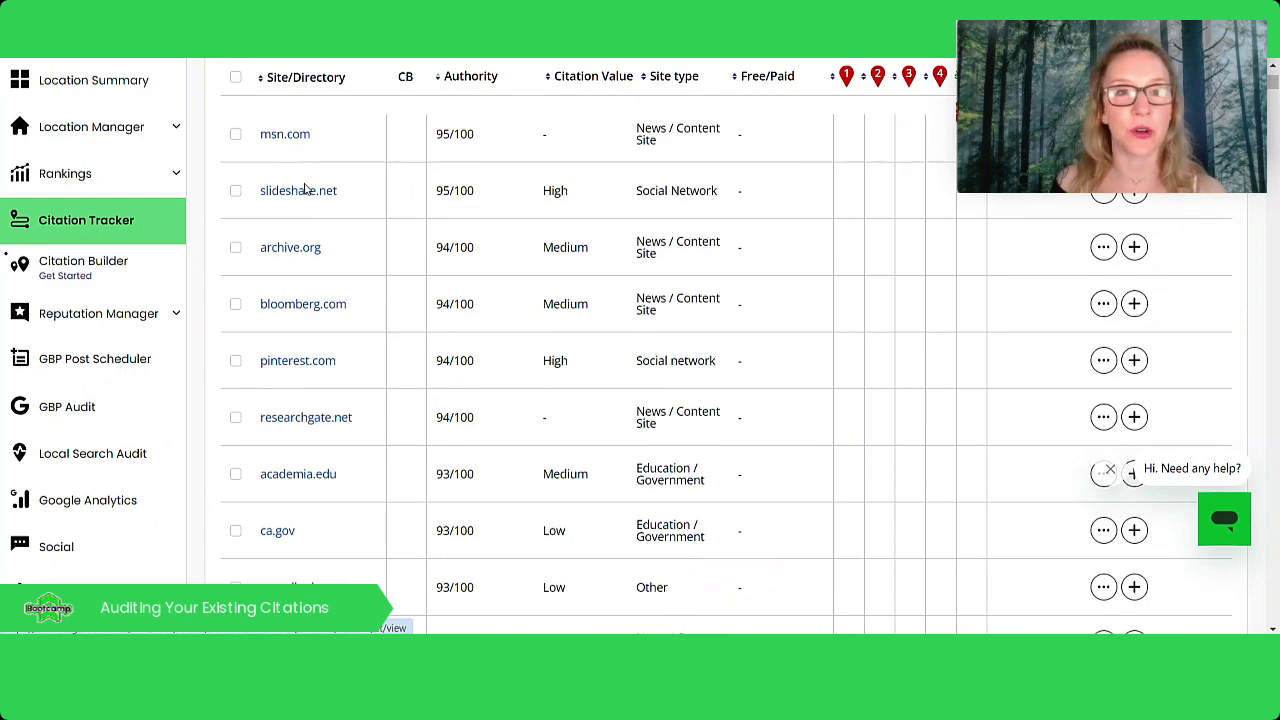
{"action": "scroll", "coordinate": [288, 400], "scroll_direction": "up", "scroll_amount": 2}
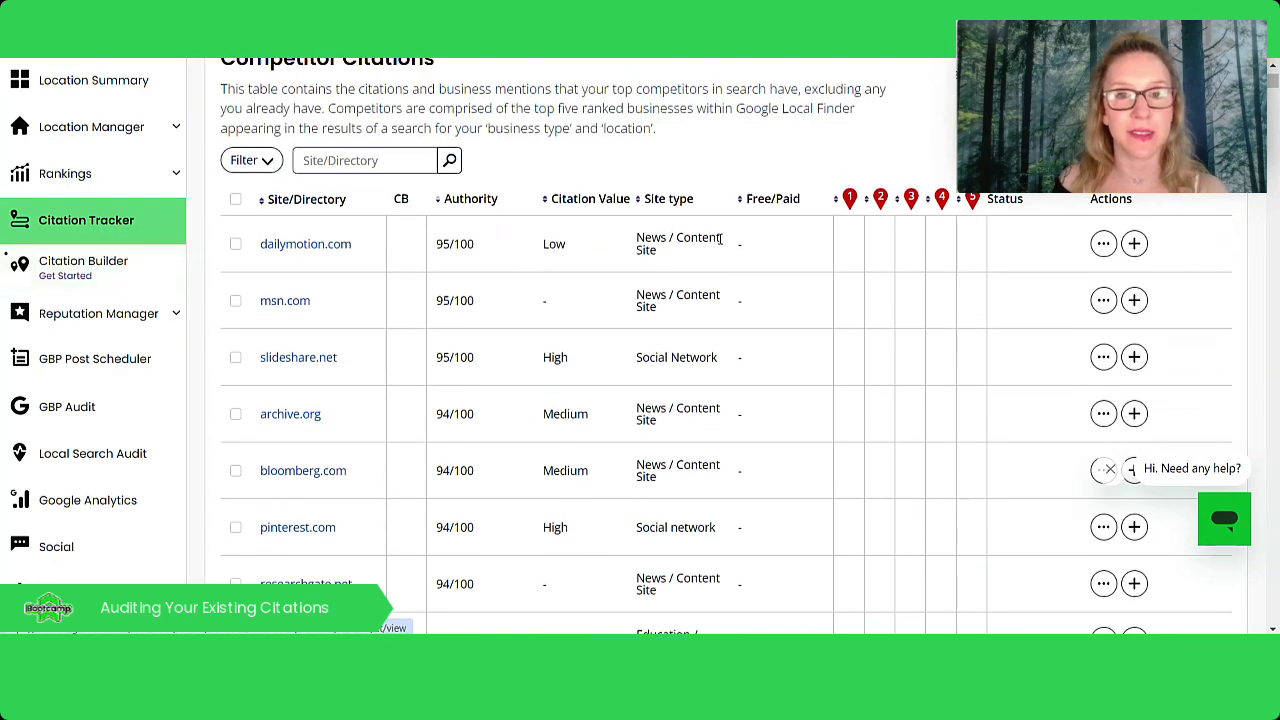
{"action": "scroll", "coordinate": [803, 278], "scroll_direction": "down", "scroll_amount": 2}
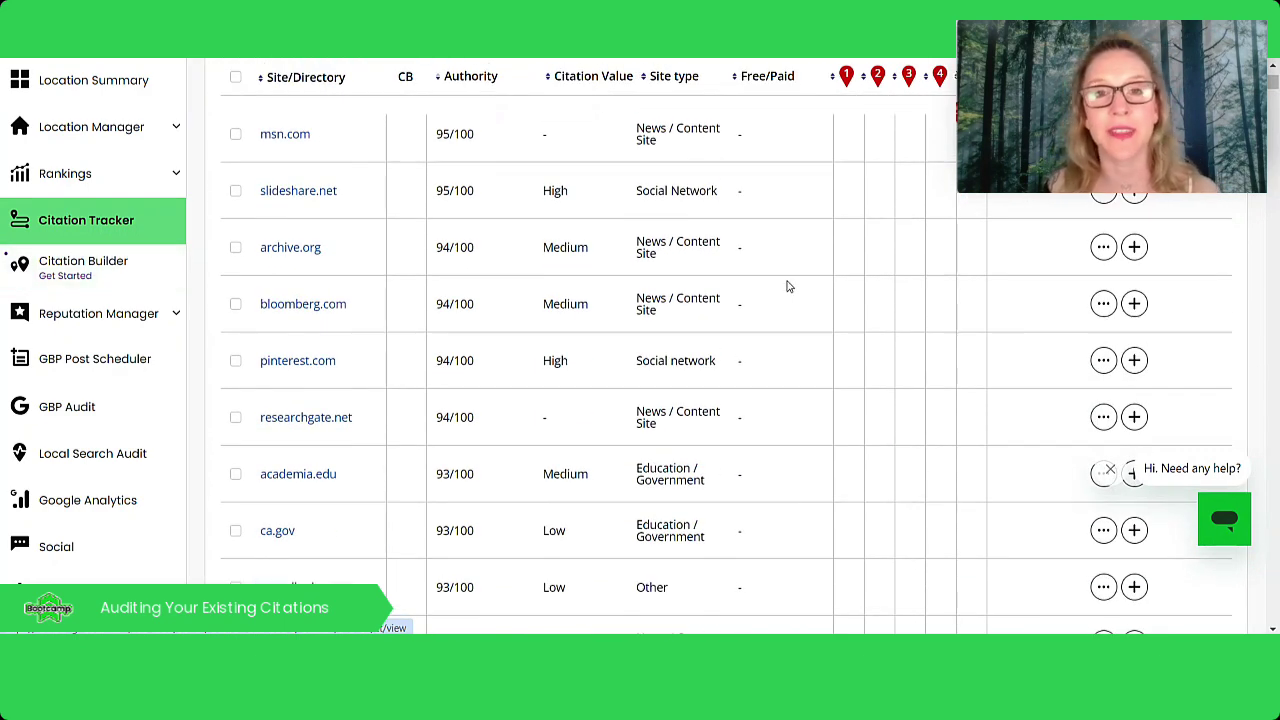
{"action": "scroll", "coordinate": [787, 287], "scroll_direction": "down", "scroll_amount": 10}
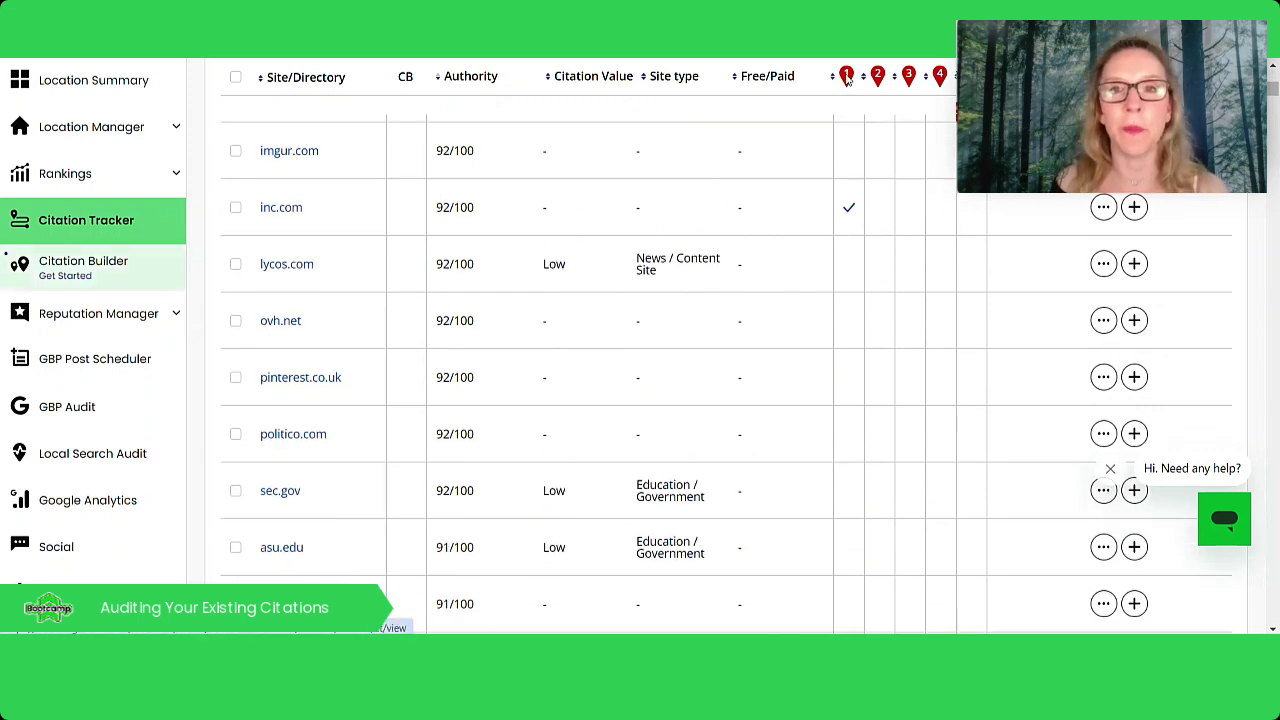
{"action": "mouse_move", "coordinate": [848, 79]}
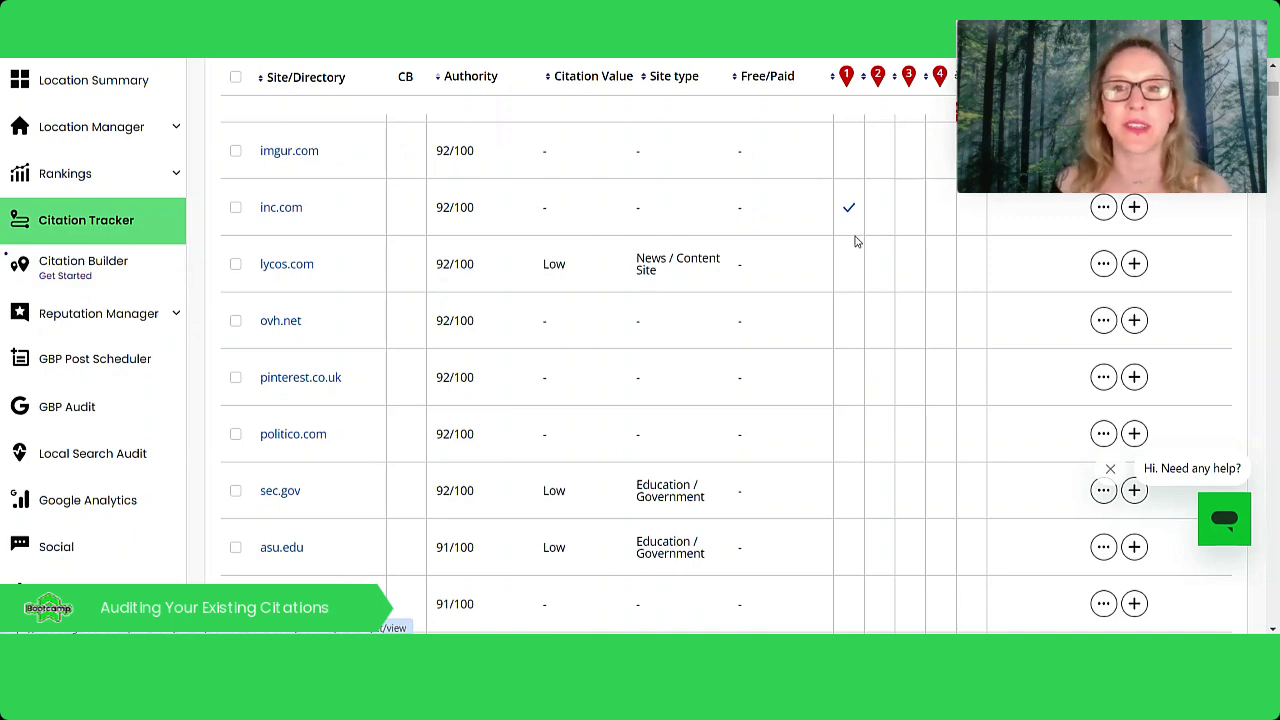
{"action": "scroll", "coordinate": [856, 240], "scroll_direction": "down", "scroll_amount": 7}
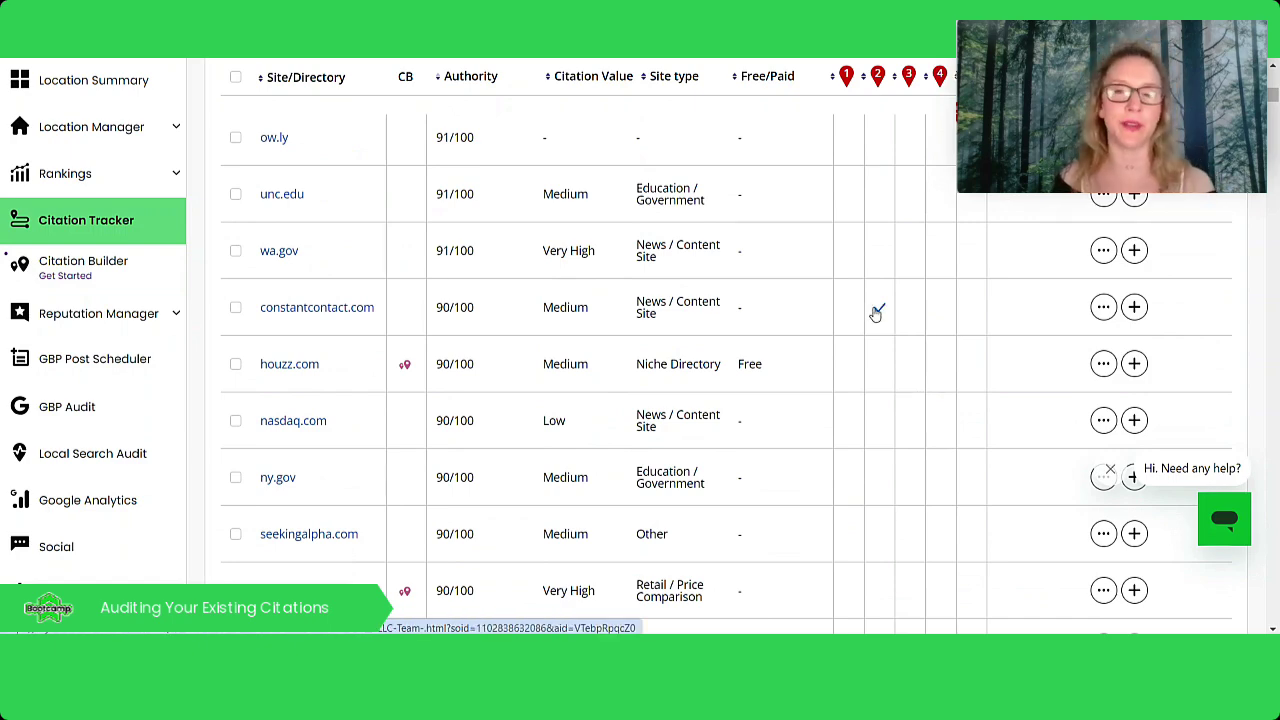
Step: Note the 83/100 directory flagged 'Wrong business name', then return up to constantcontact.com
{"action": "scroll", "coordinate": [877, 314], "scroll_direction": "down", "scroll_amount": 10}
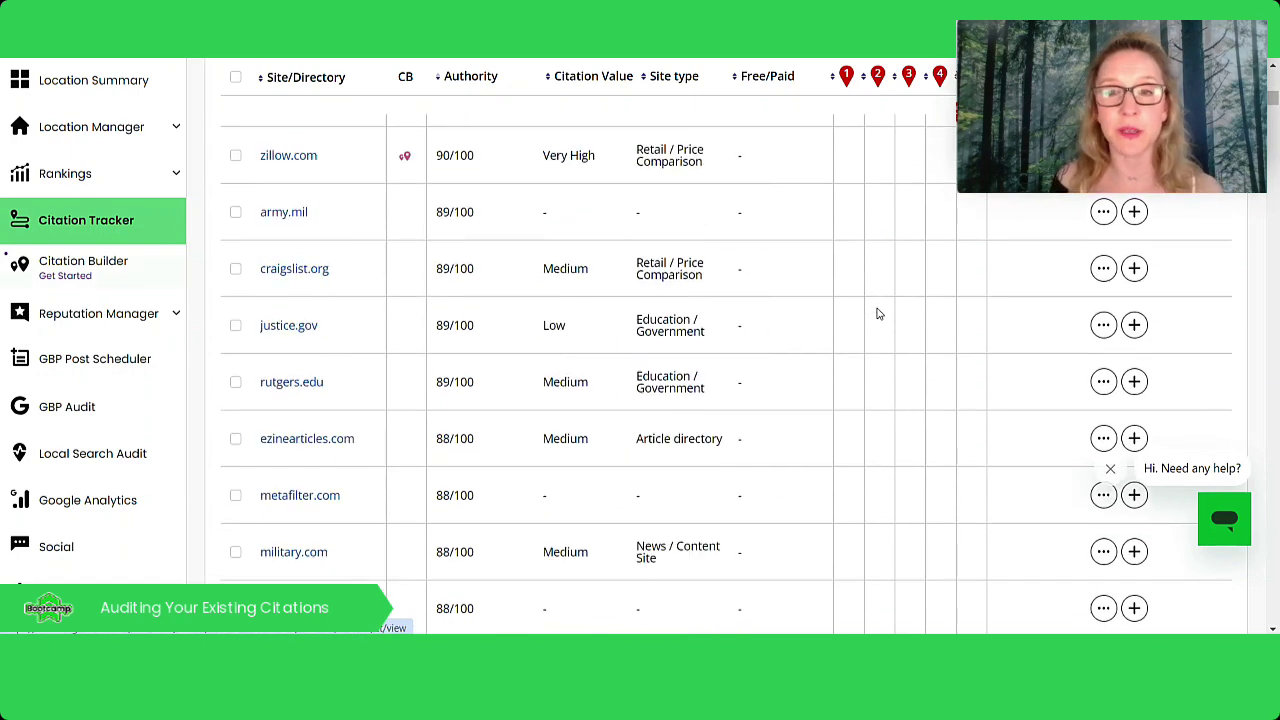
{"action": "scroll", "coordinate": [889, 442], "scroll_direction": "down", "scroll_amount": 6}
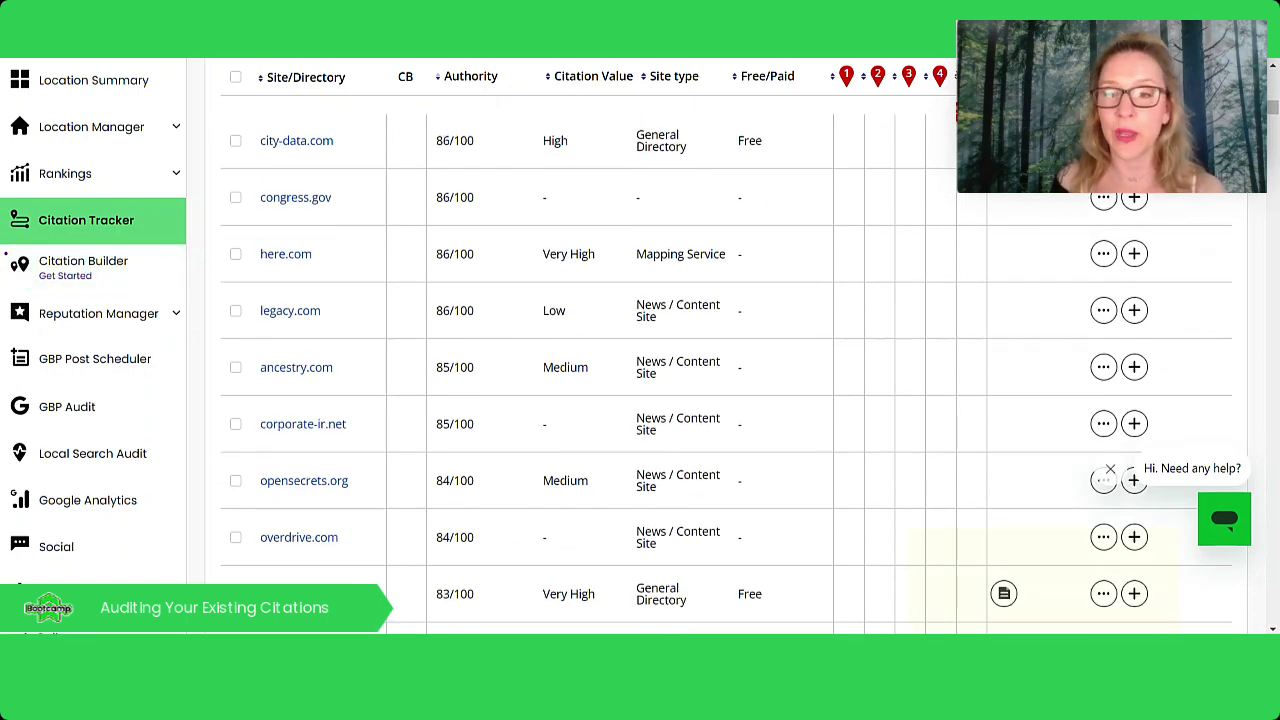
{"action": "mouse_move", "coordinate": [1006, 606]}
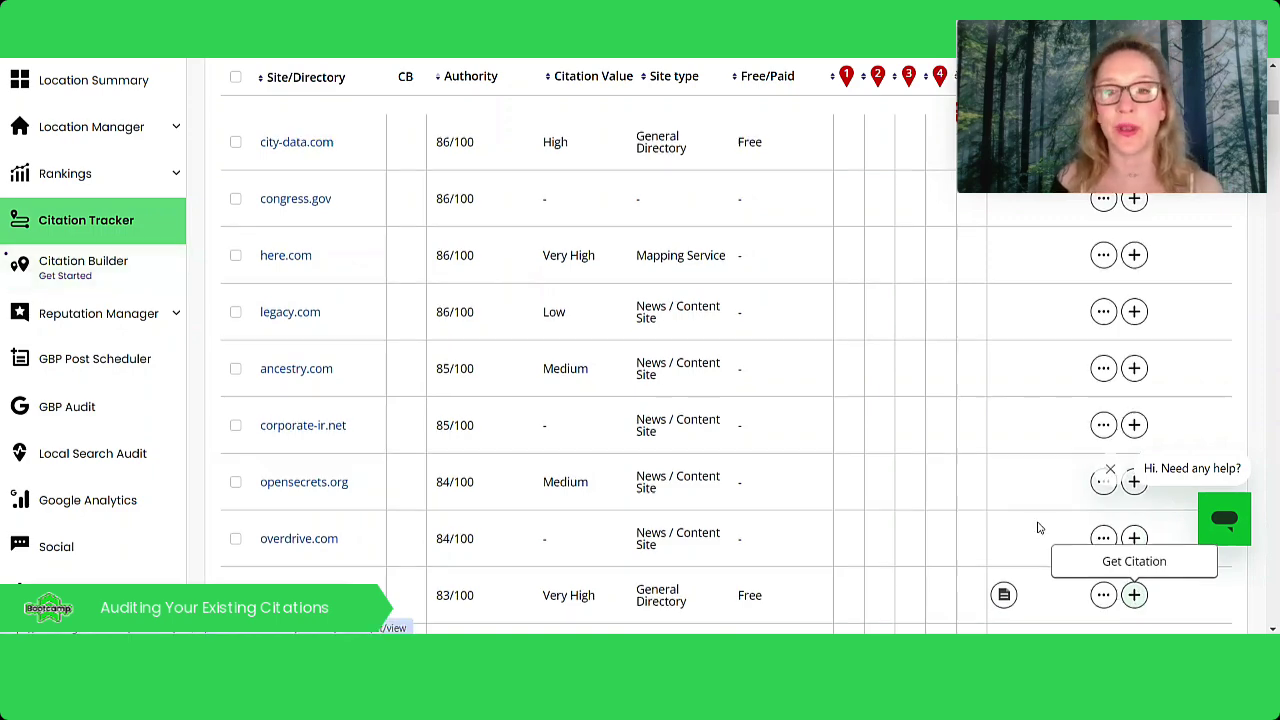
{"action": "scroll", "coordinate": [1036, 522], "scroll_direction": "up", "scroll_amount": 15}
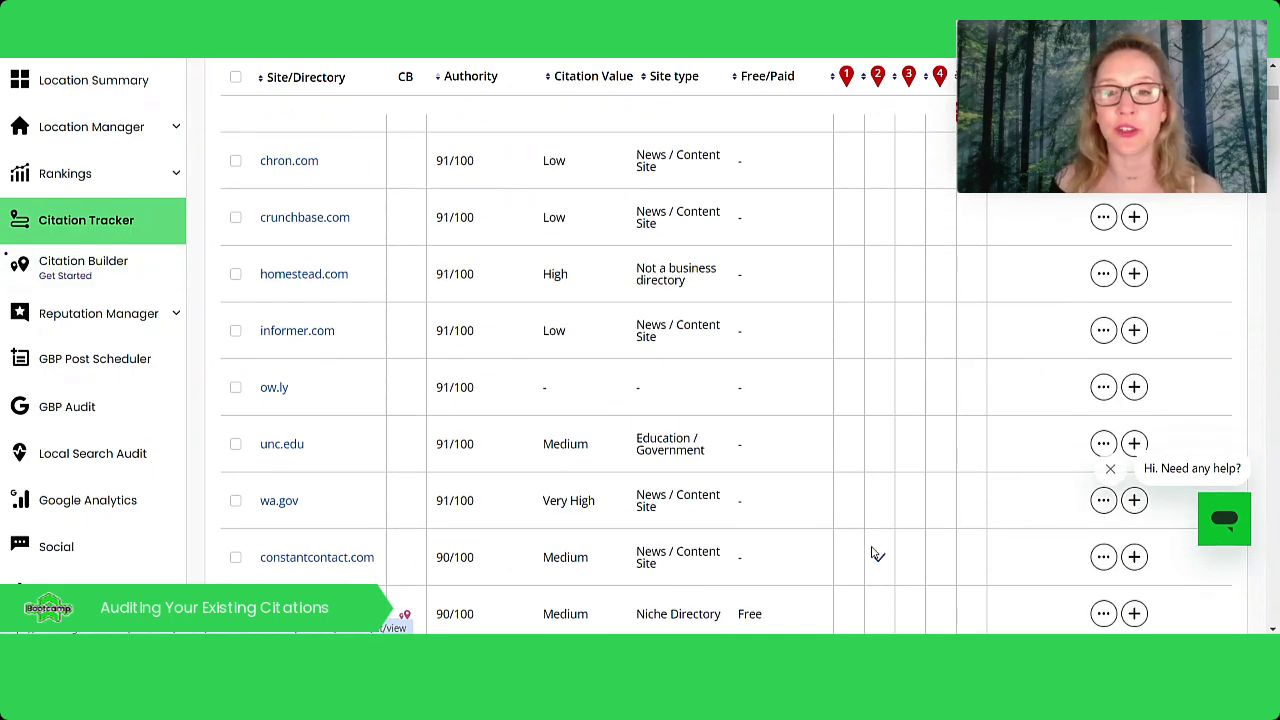